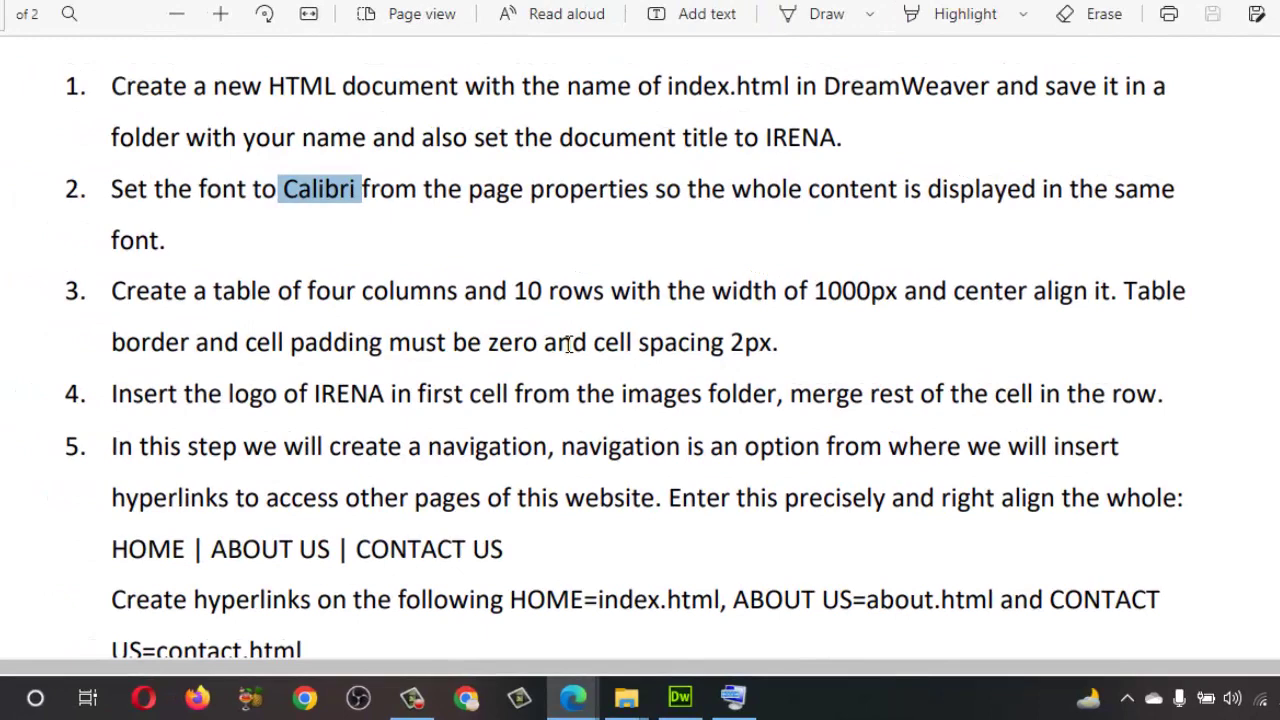
Step: Switch to Dreamweaver, maximize its window and begin inserting a table on line 14 inside the body of index.html
left_click(682, 700)
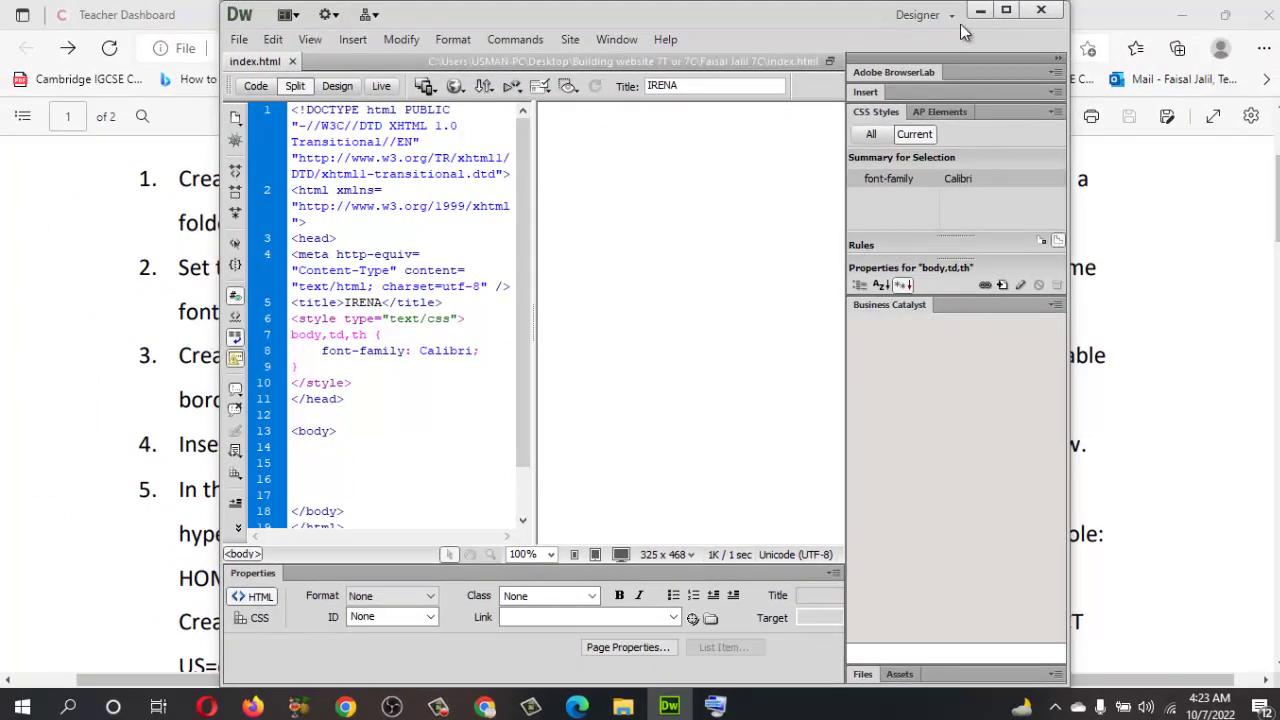
left_click(1006, 10)
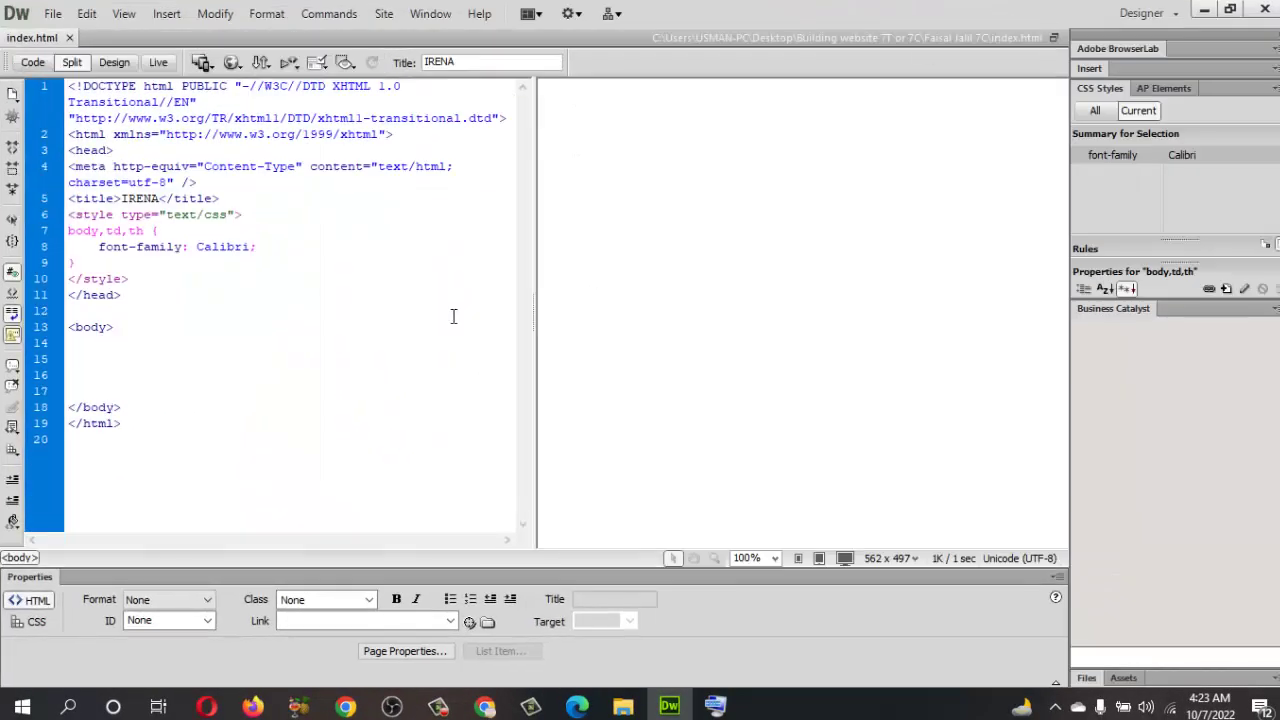
left_click(92, 344)
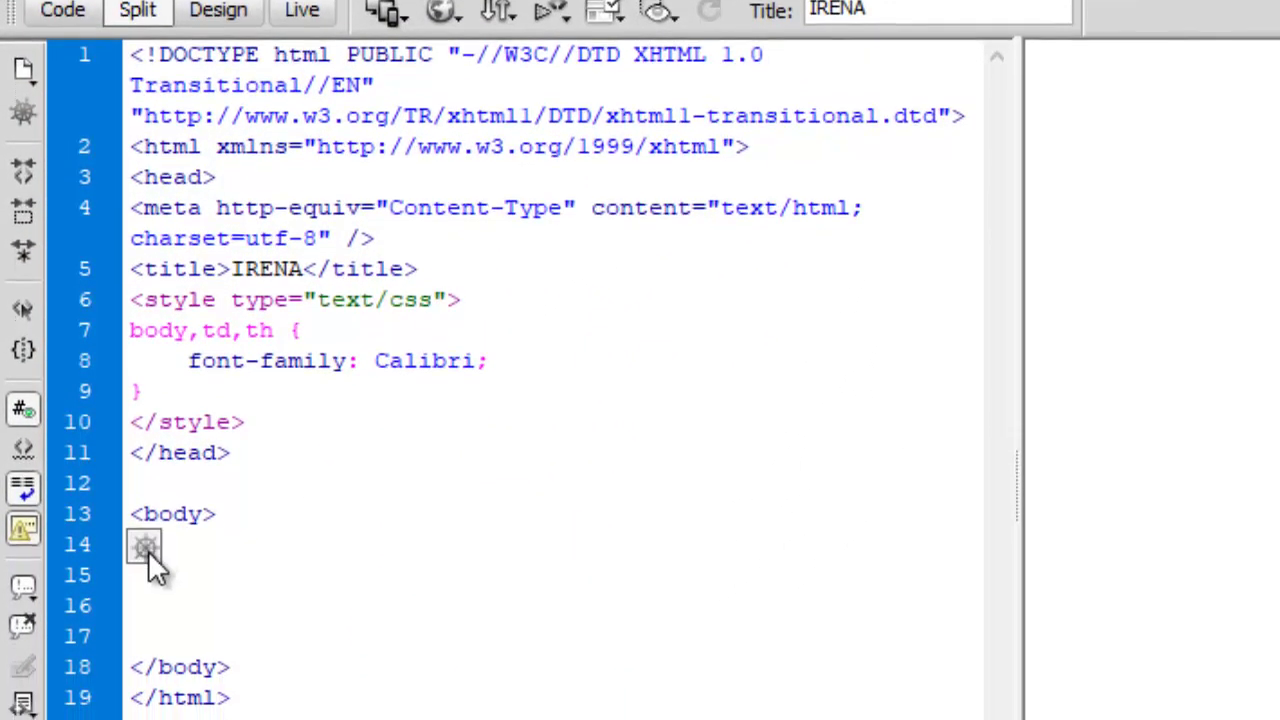
left_click(179, 561)
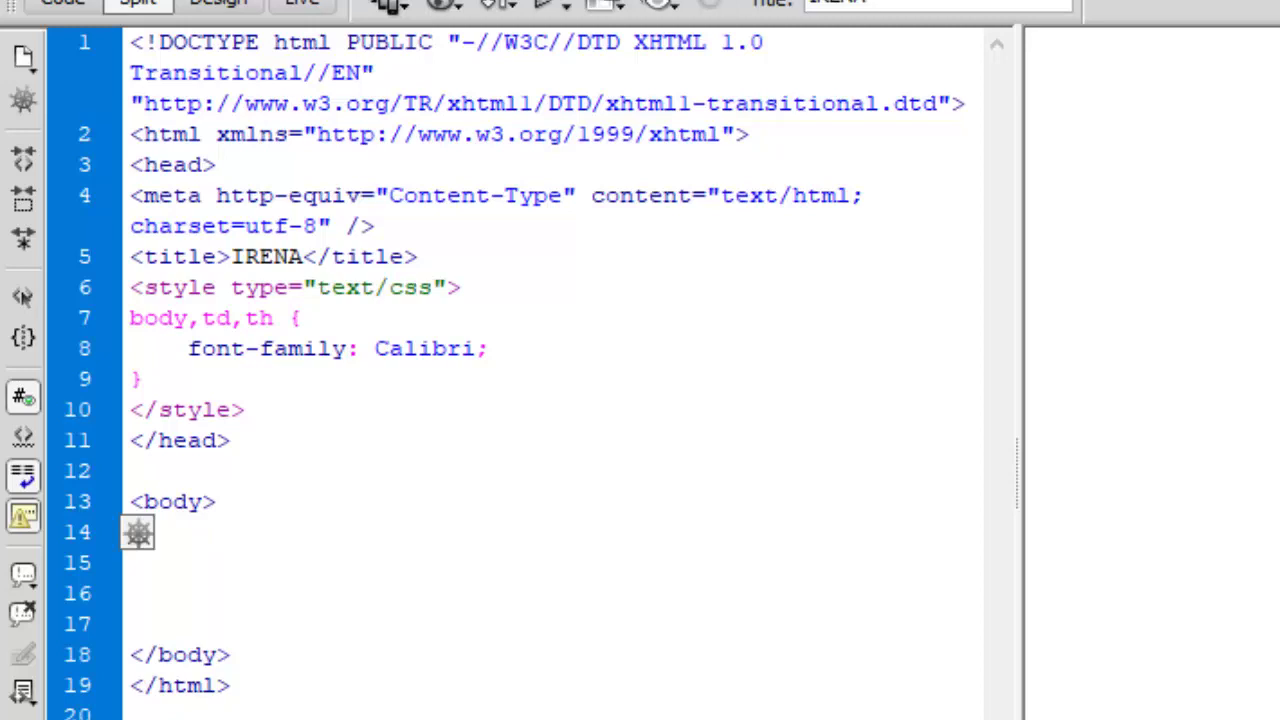
left_click(308, 0)
left_click(308, 0)
left_click(308, 0)
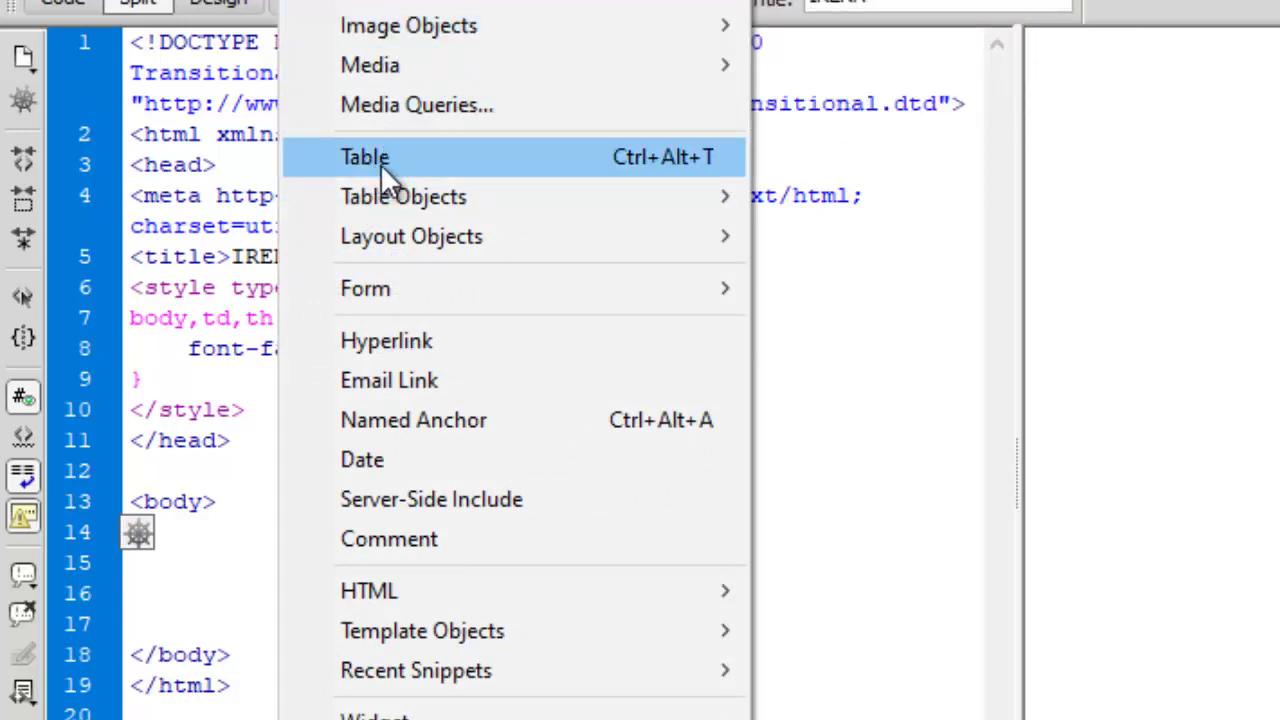
left_click(625, 164)
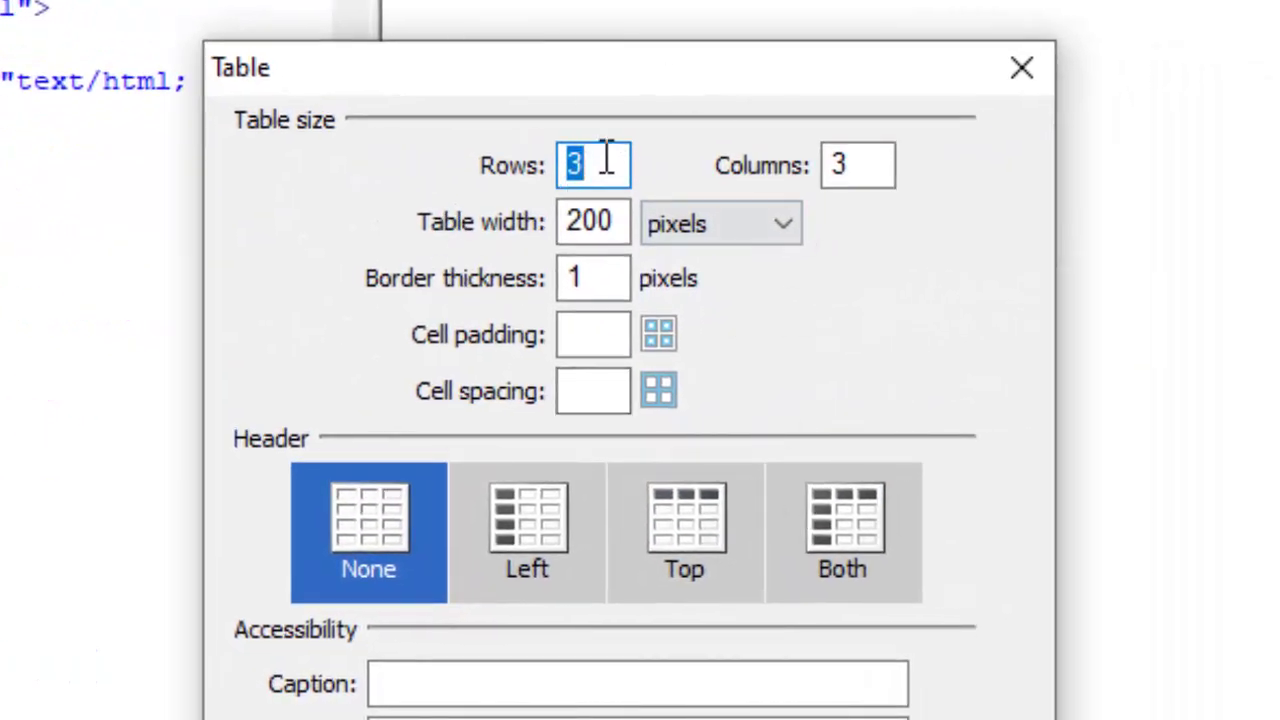
Step: Set the new table's size to 10 rows and 4 columns
type("10")
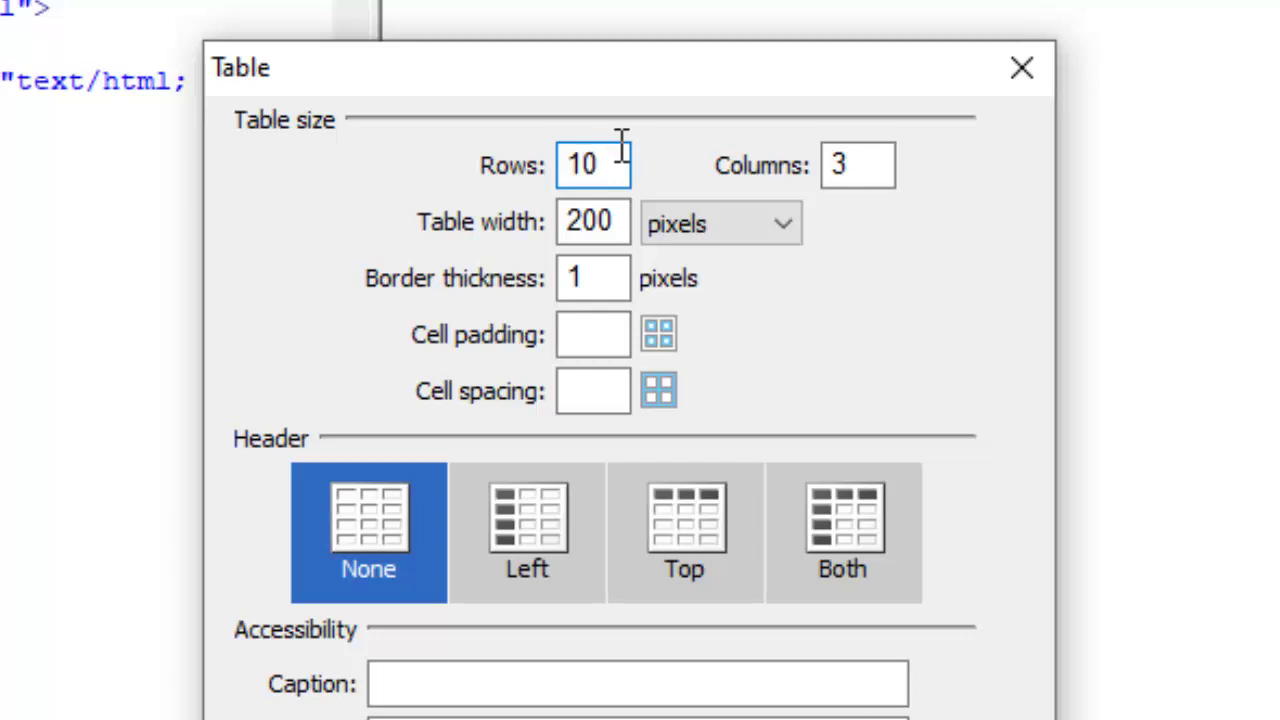
left_click(888, 176)
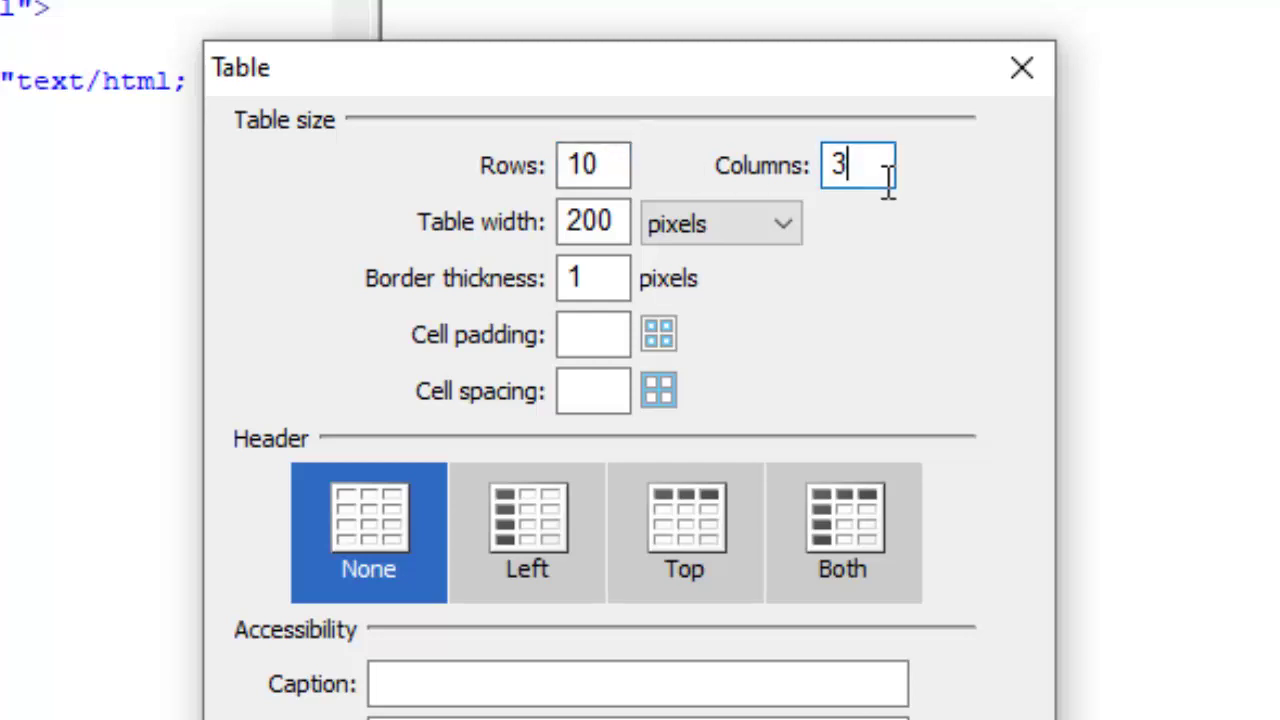
key("BackSpace")
type("4")
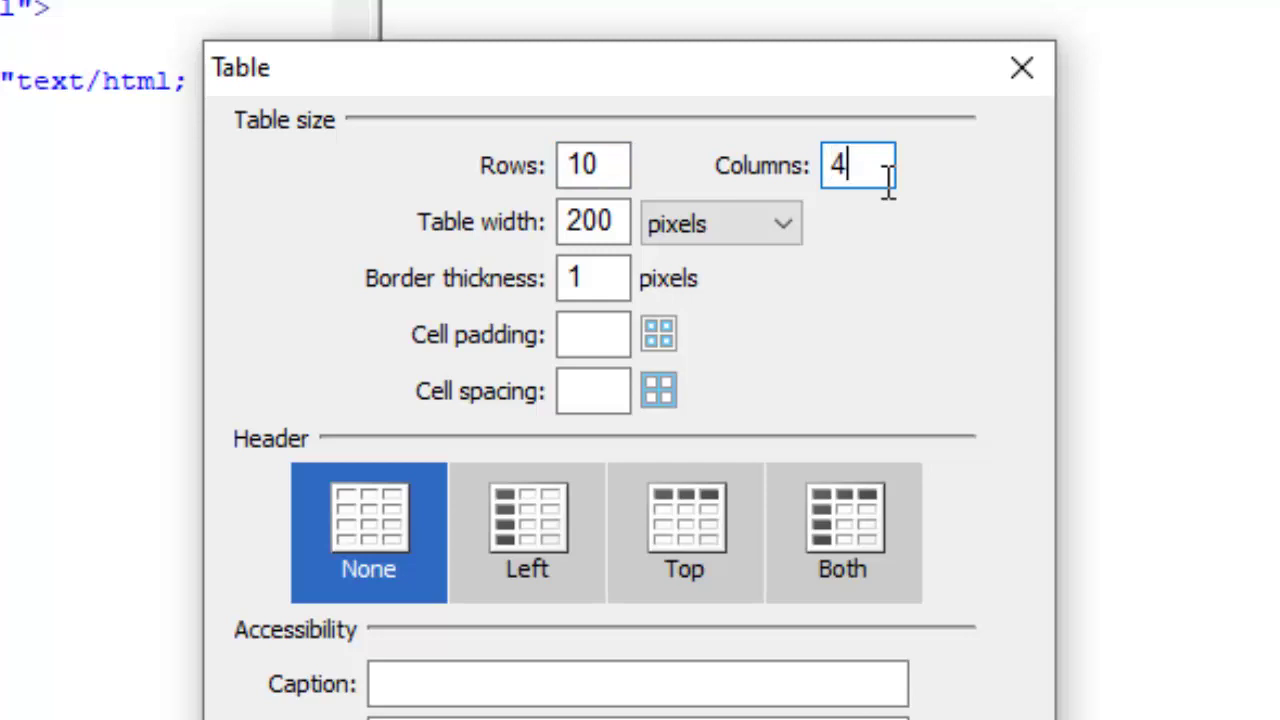
Step: Switch the table width unit to percent and back to pixels
left_click(741, 224)
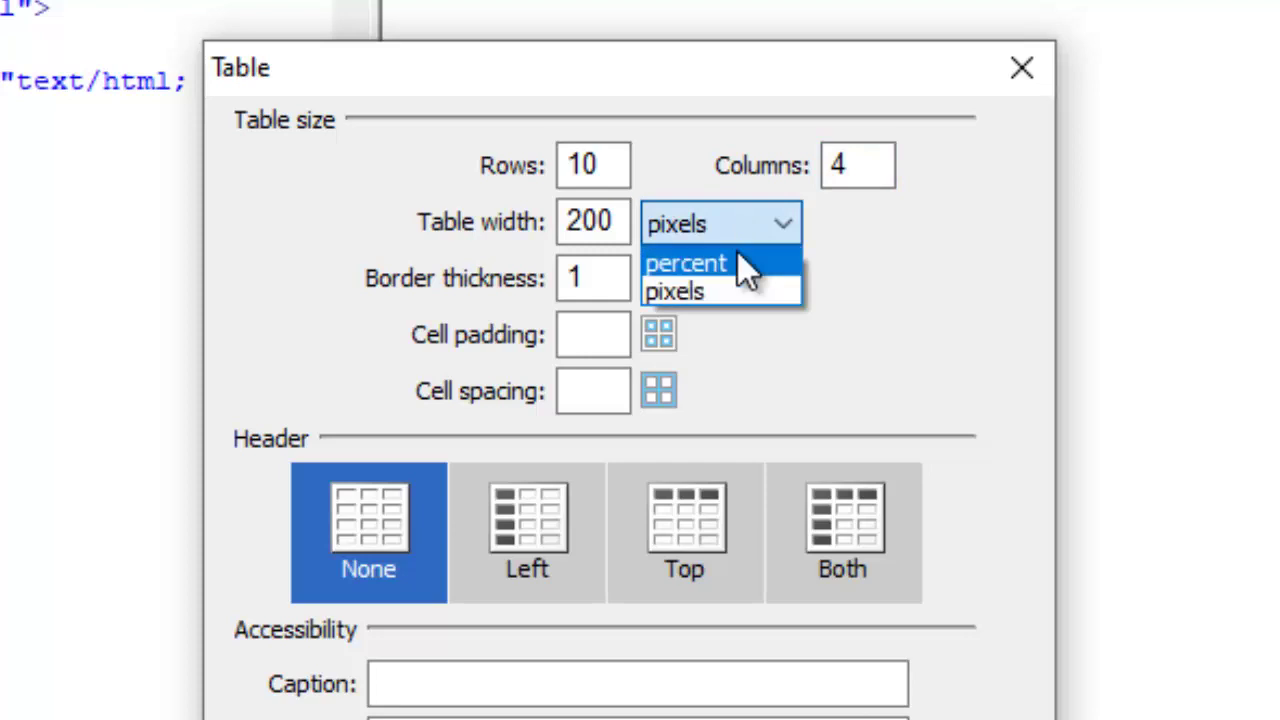
left_click(738, 253)
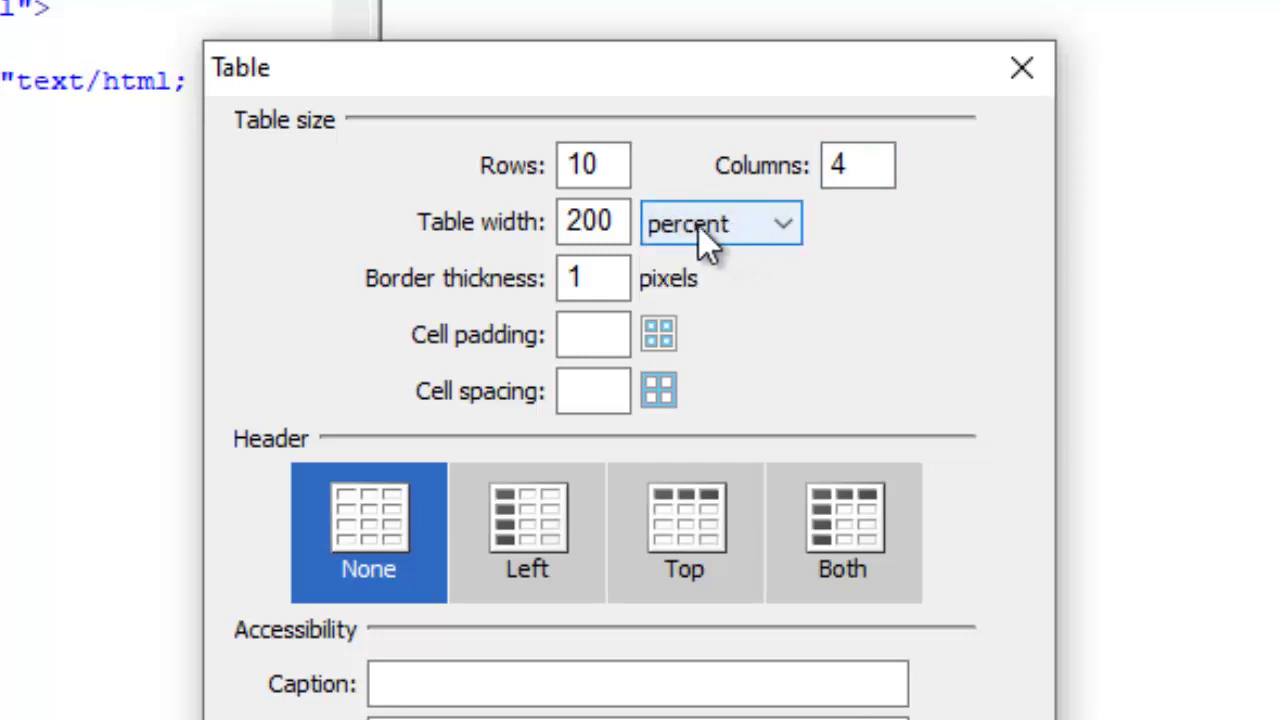
left_click(703, 228)
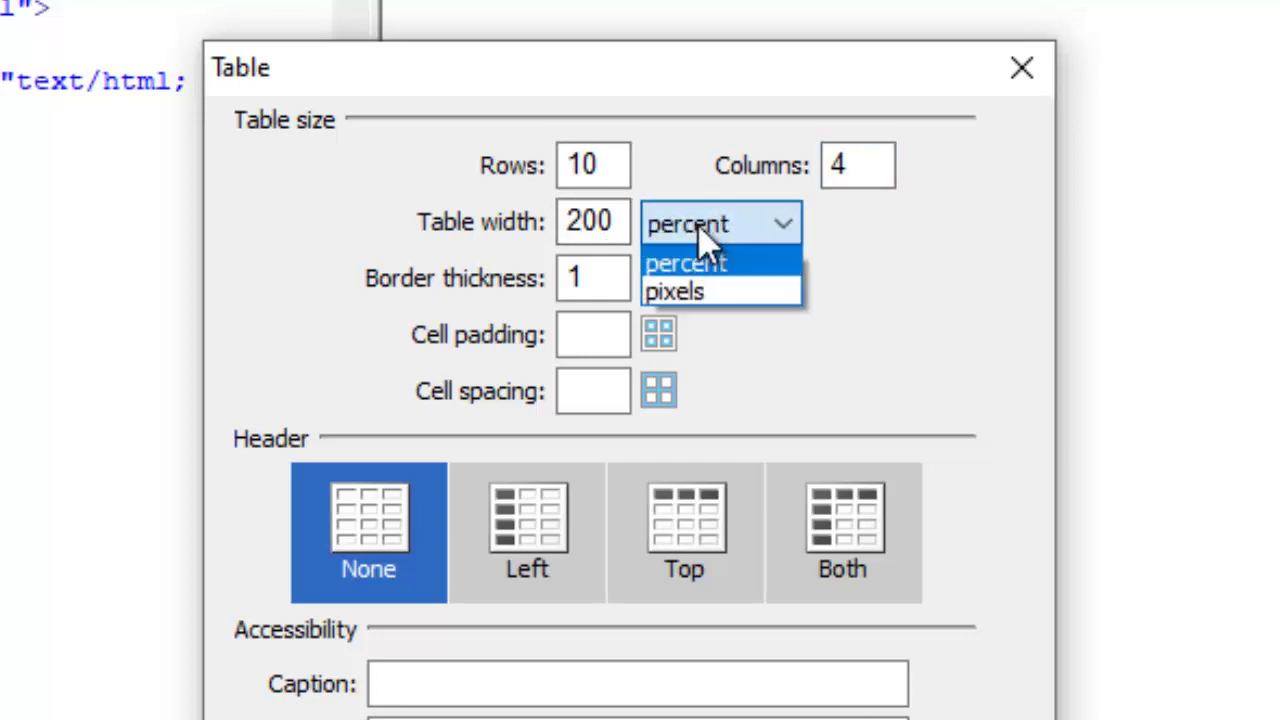
left_click(707, 291)
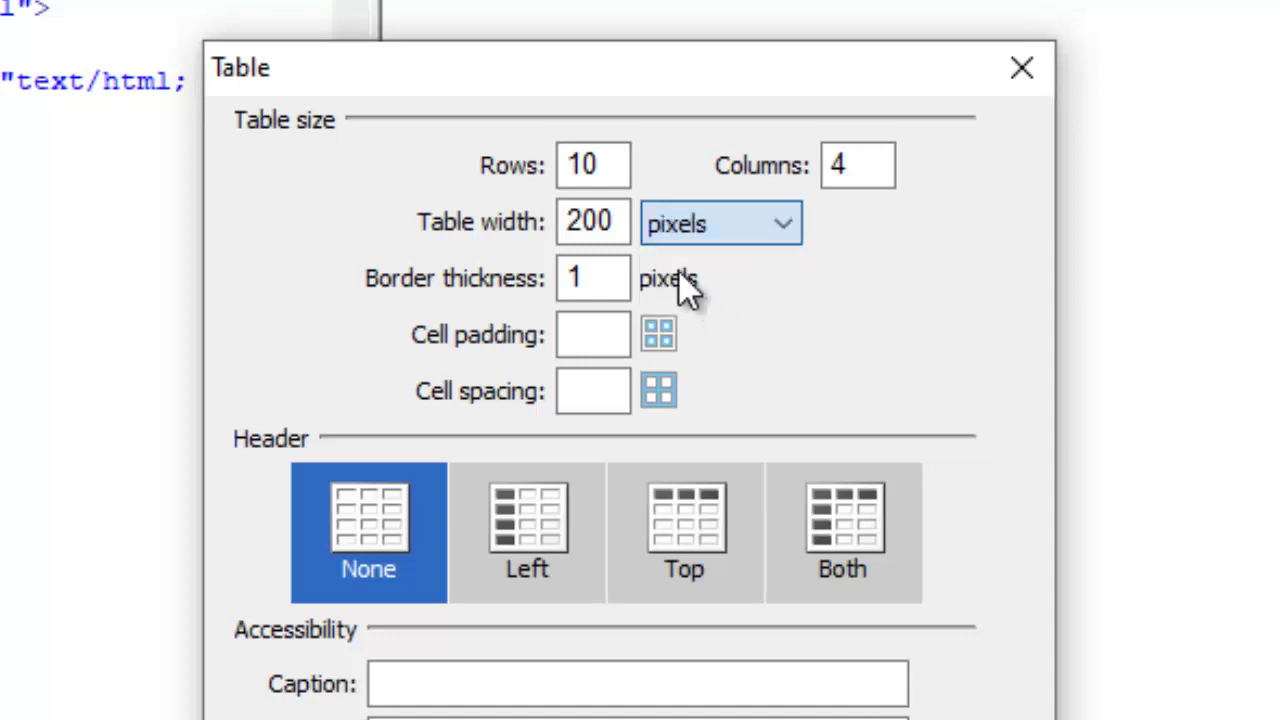
Step: Set the table width to 1000 pixels
left_click(613, 221)
key("BackSpace")
key("BackSpace")
key("BackSpace")
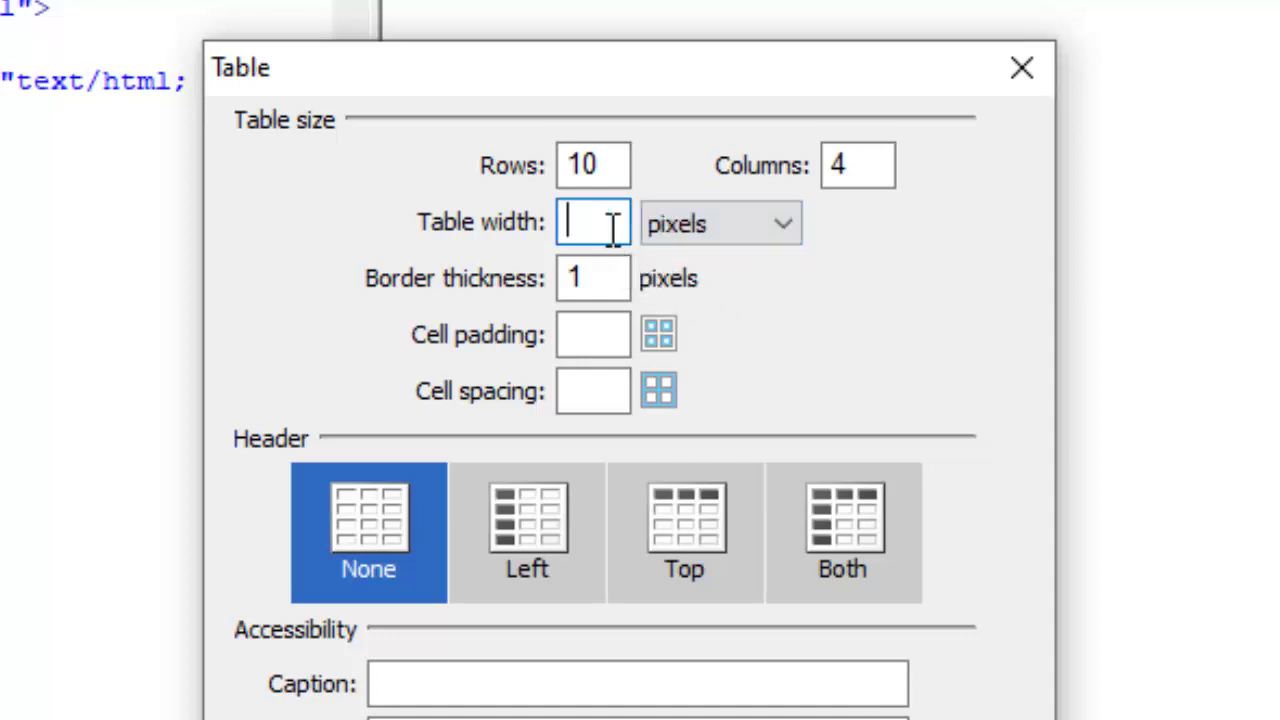
type("1000")
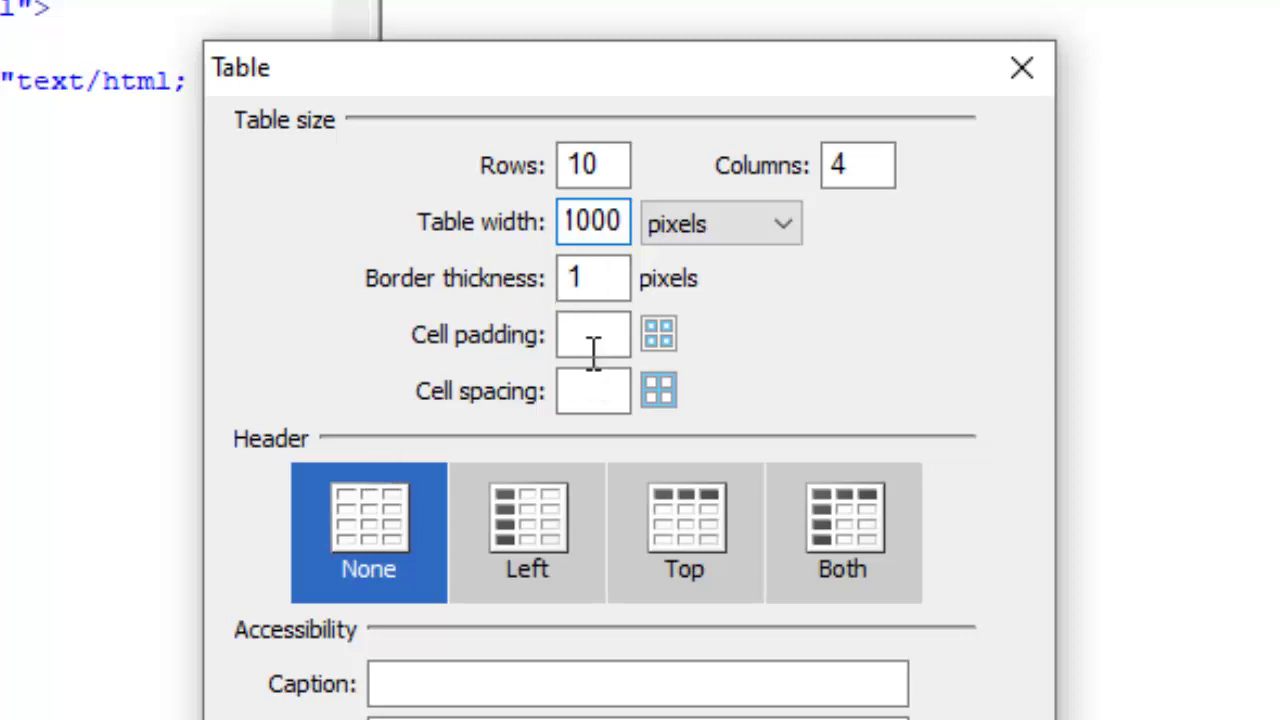
Step: Set the border thickness to 0 pixels and check the table requirements in the exercise sheet
left_click(599, 283)
key("BackSpace")
type("0")
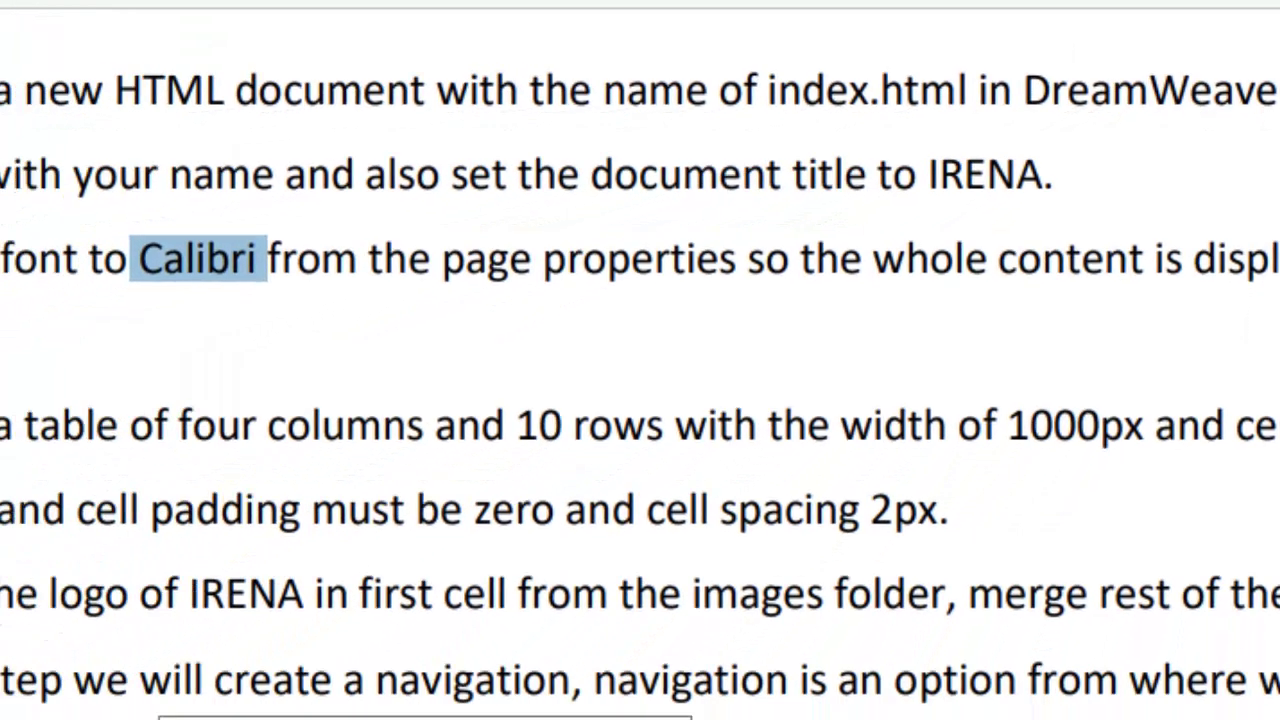
mouse_move(545, 700)
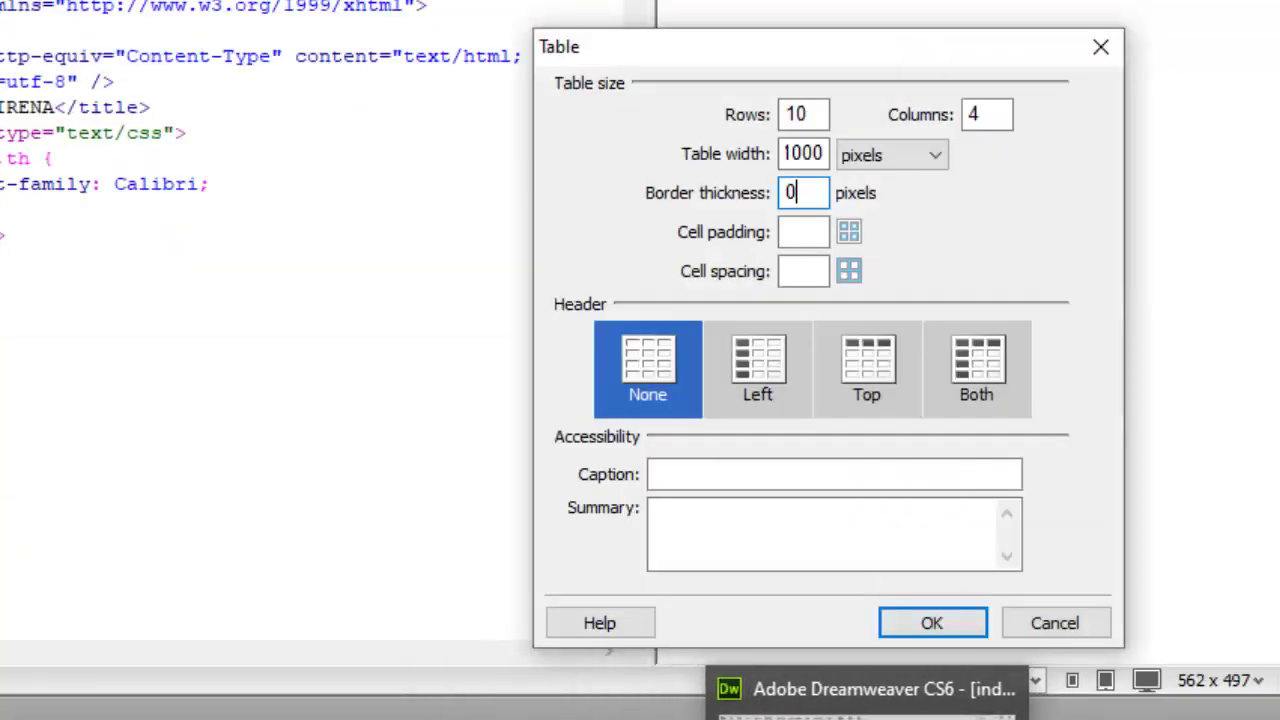
left_click(870, 718)
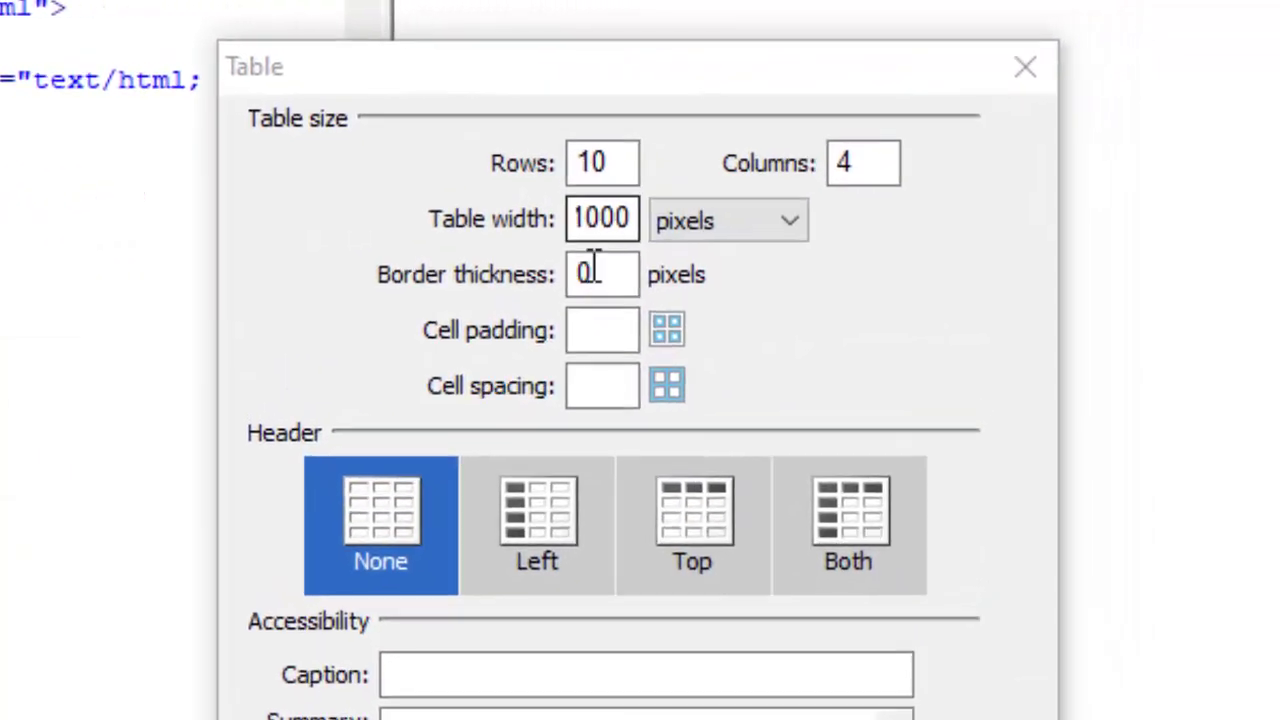
Step: Set the table's cell padding to 0 and cell spacing to 2
left_click(709, 275)
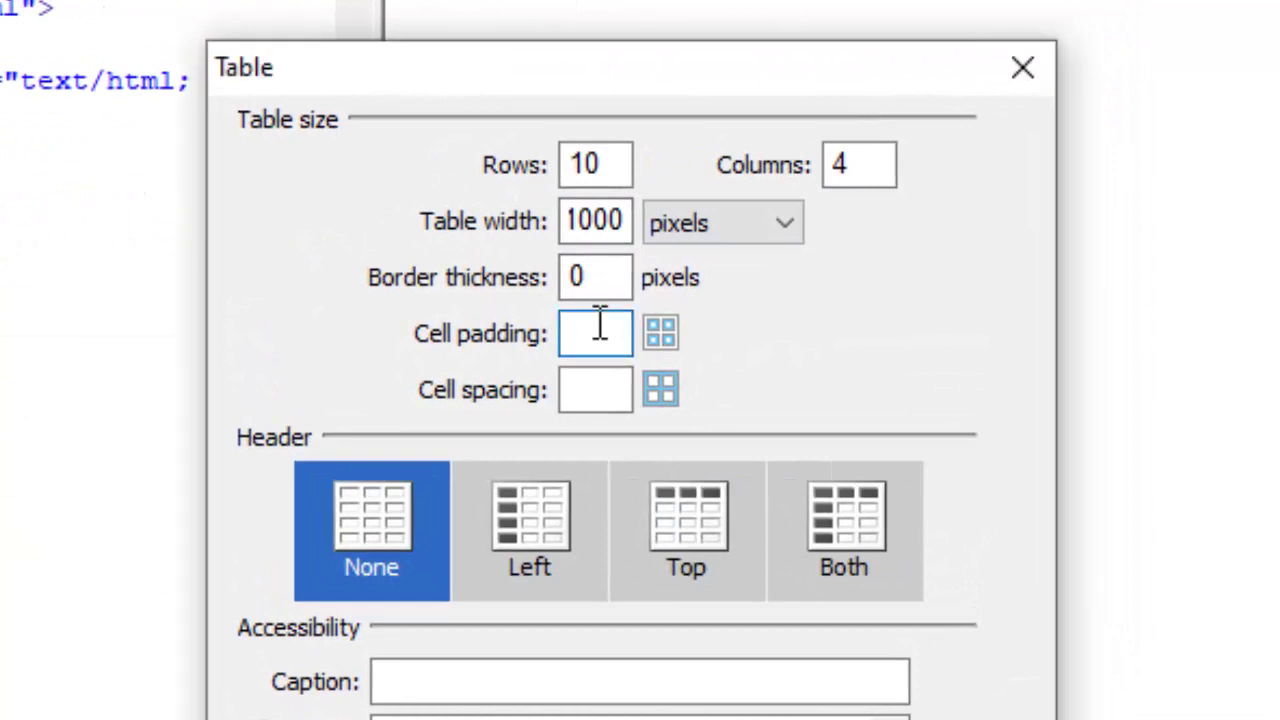
type("0")
left_click(593, 376)
type("2")
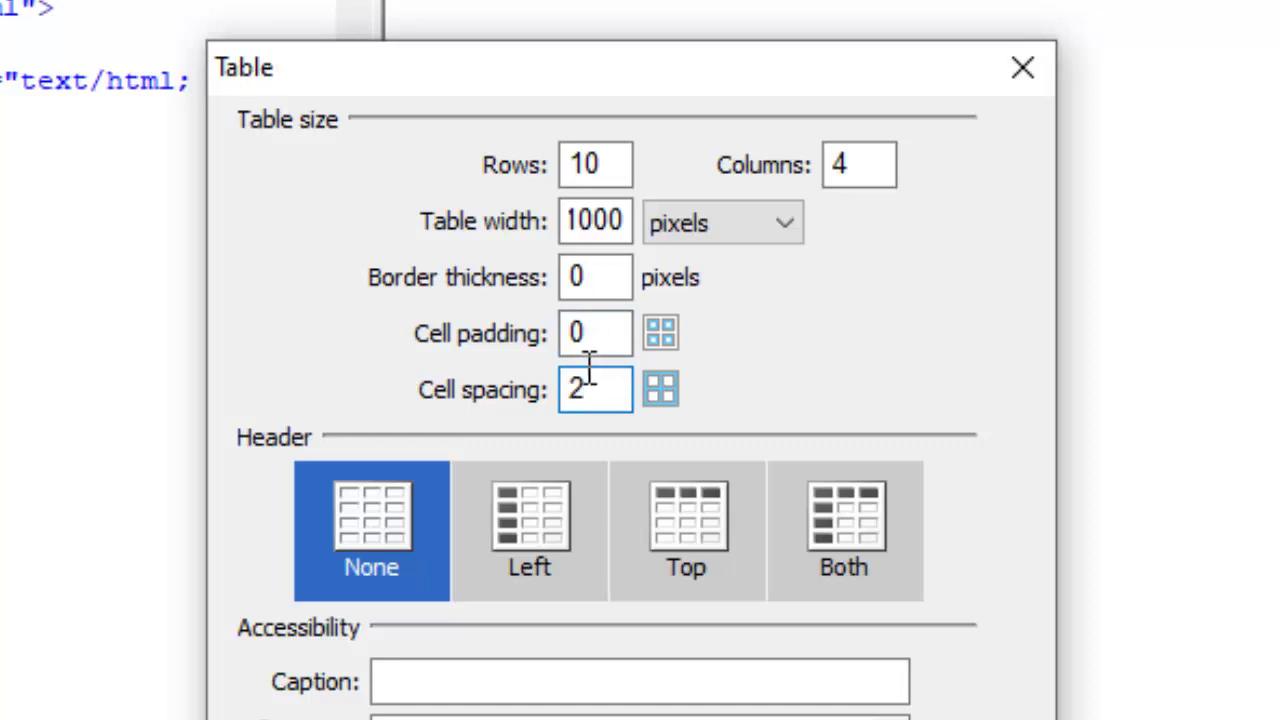
Step: Set the border thickness to 1 pixel, recheck the exercise sheet and insert the table into the page
left_click(591, 272)
key("BackSpace")
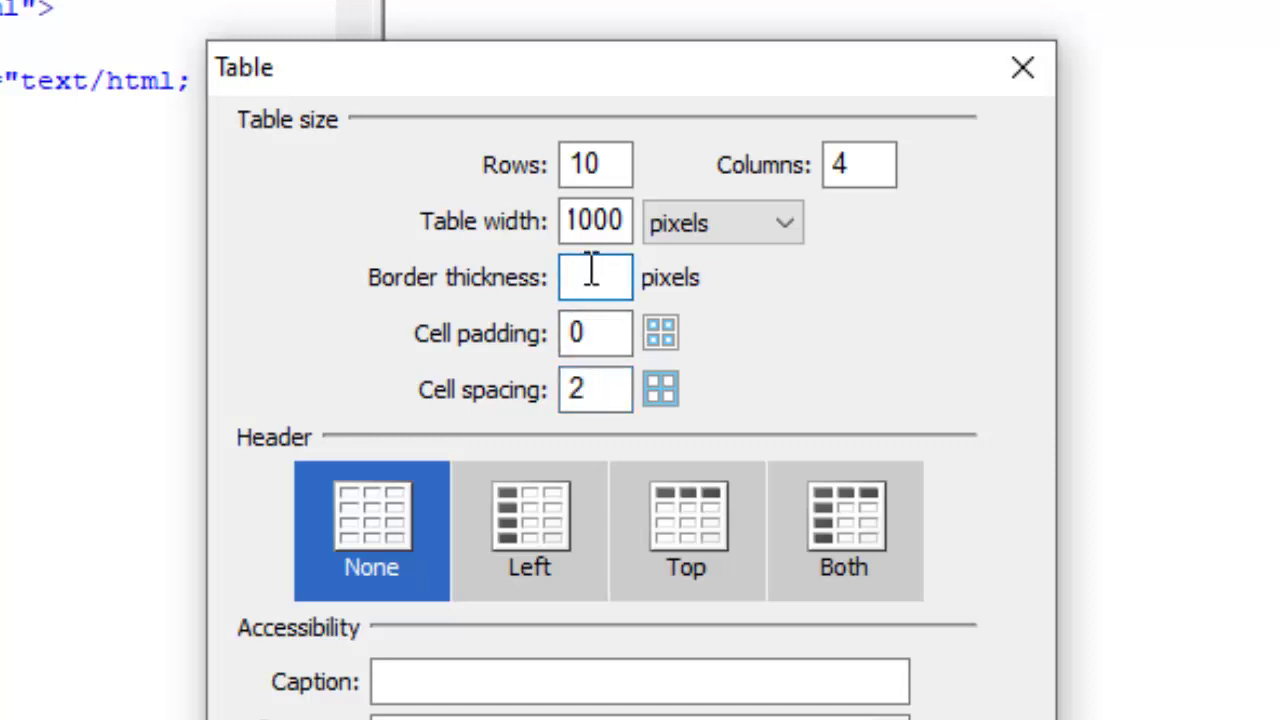
type("1")
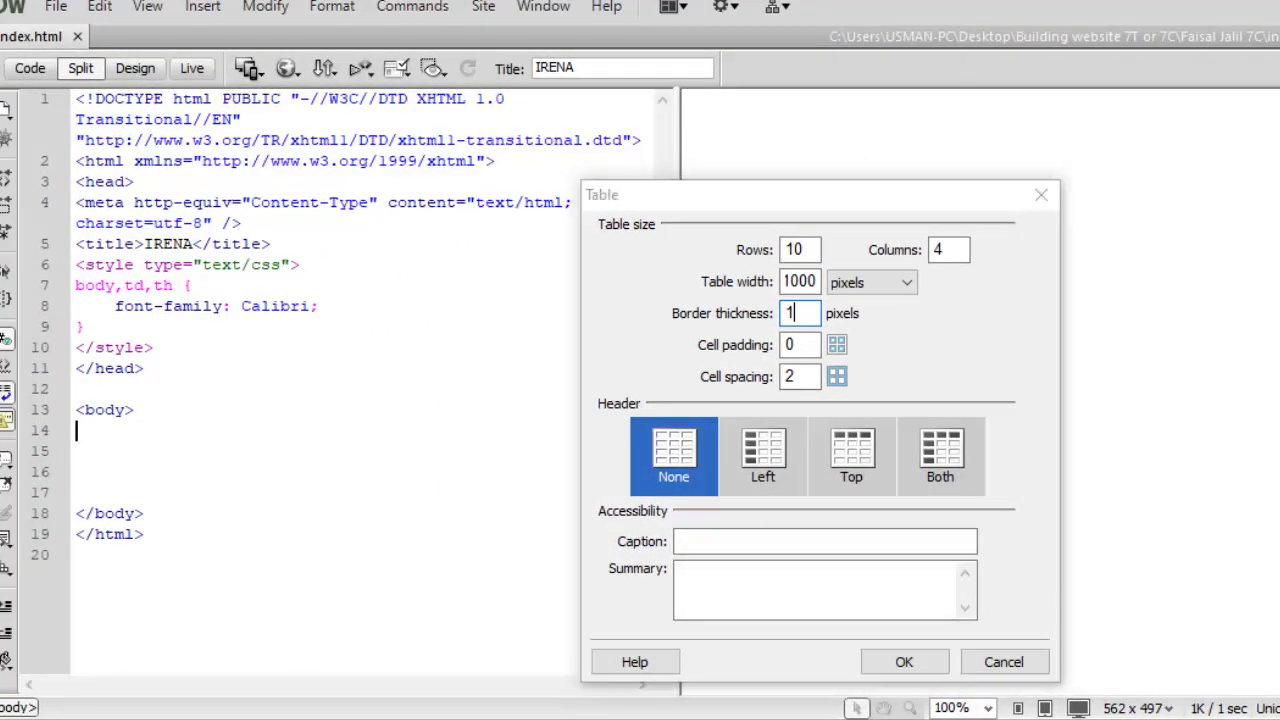
left_click(590, 714)
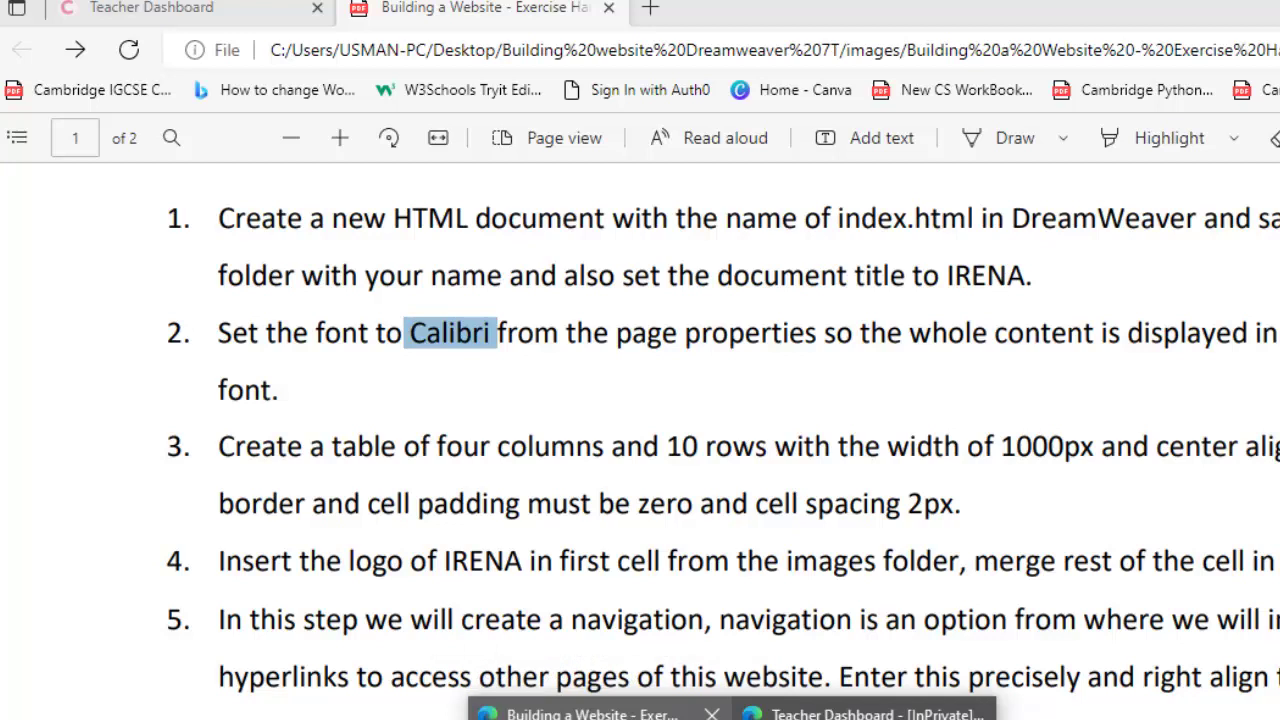
key("alt+Tab")
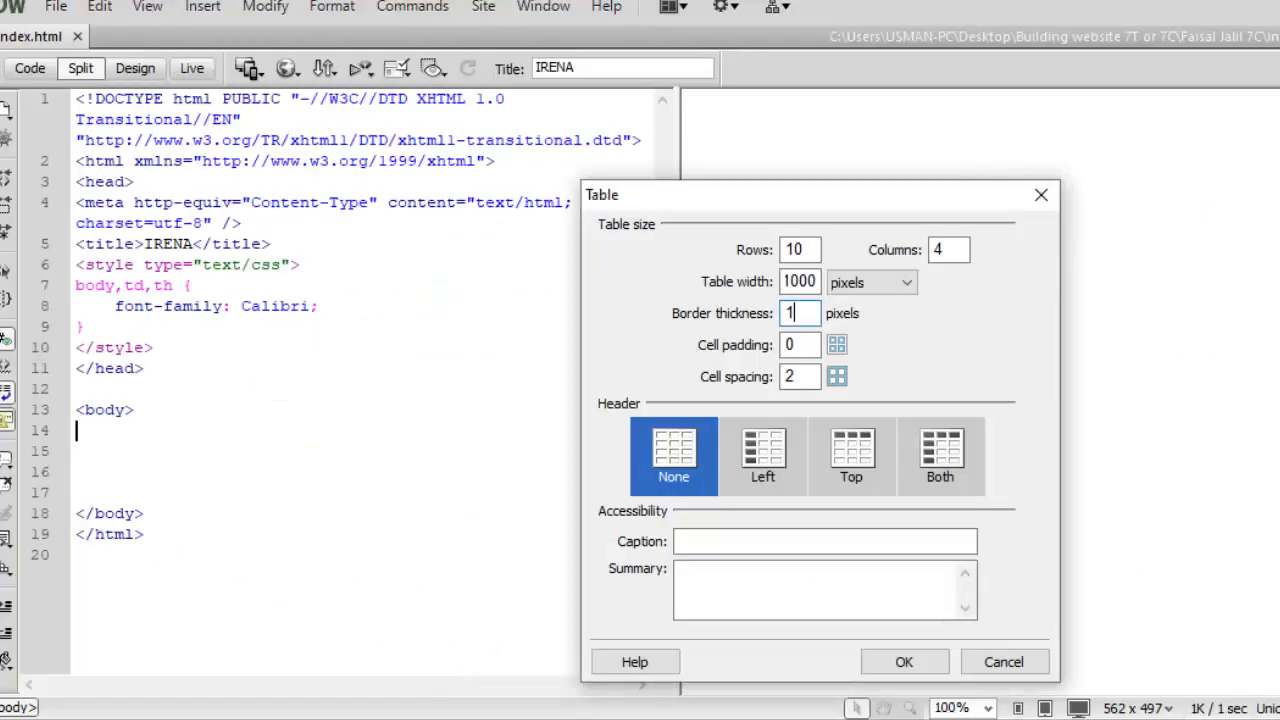
left_click(895, 665)
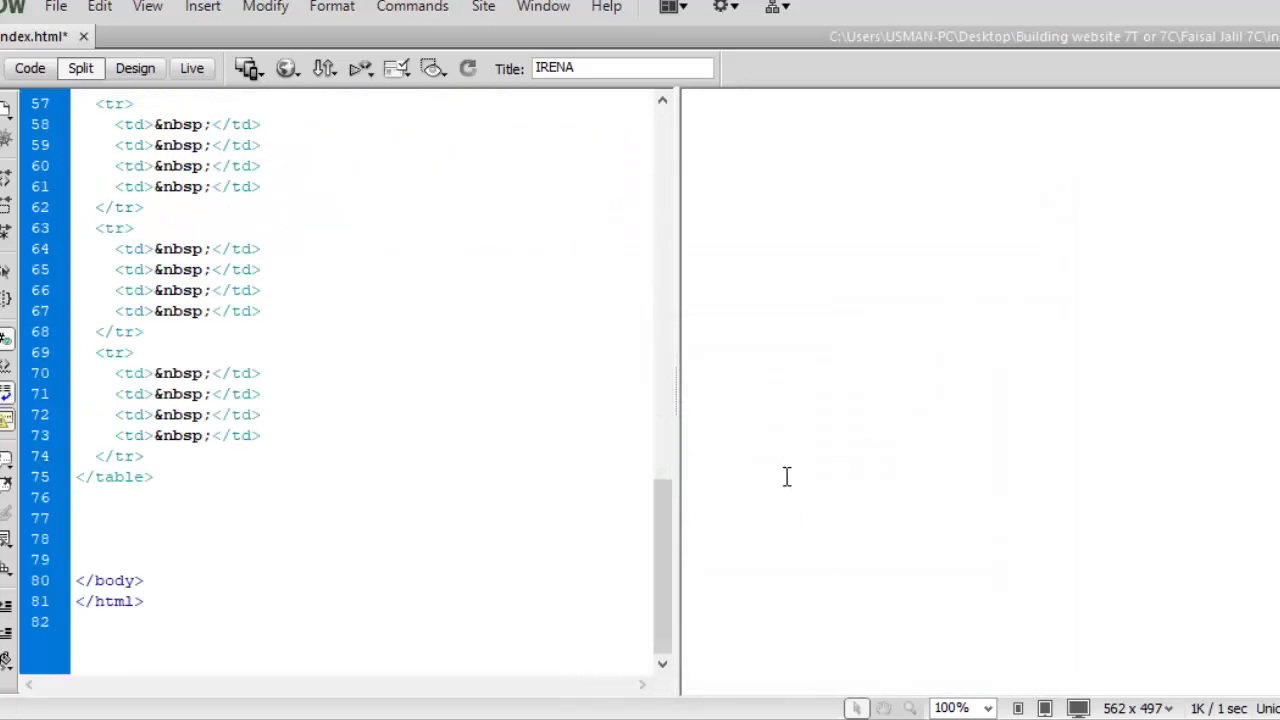
Step: Examine the generated table code and the table's layout, resizing the split between code and design
left_click_drag(668, 530, 667, 502)
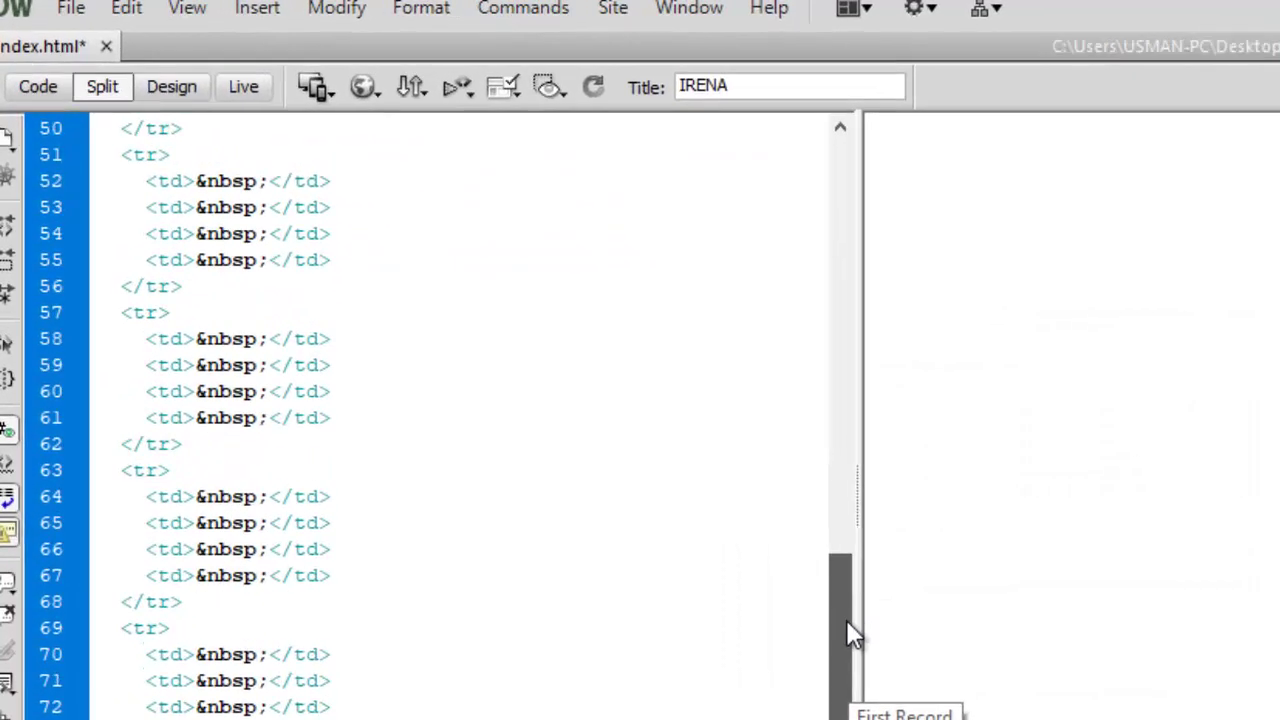
left_click_drag(846, 635, 800, 256)
scroll(1055, 338, "down", 2)
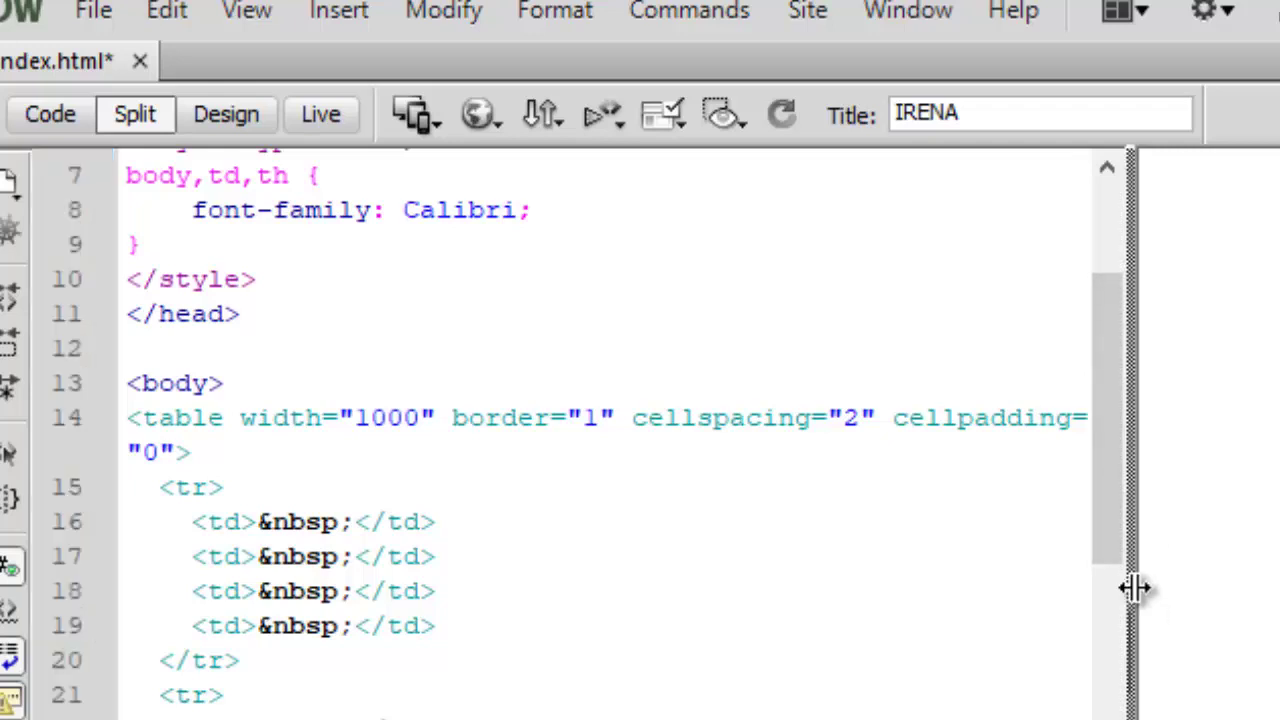
left_click_drag(1134, 589, 1218, 589)
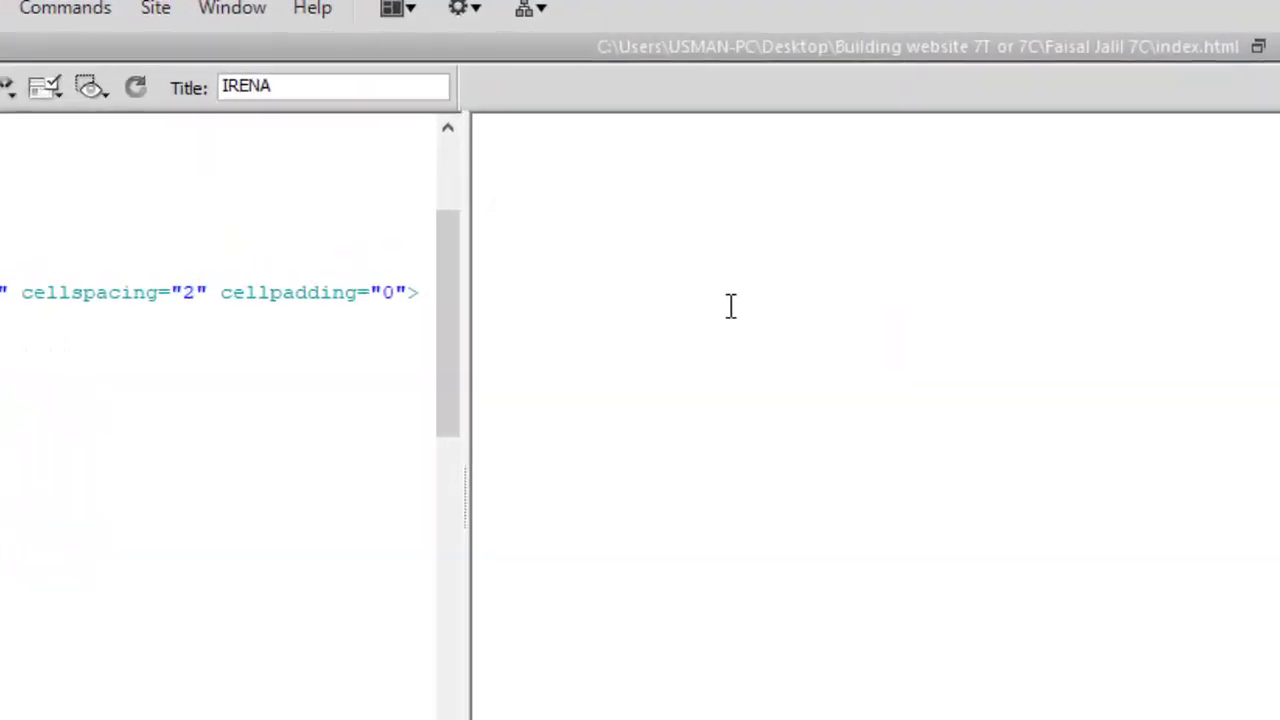
left_click_drag(197, 350, 194, 264)
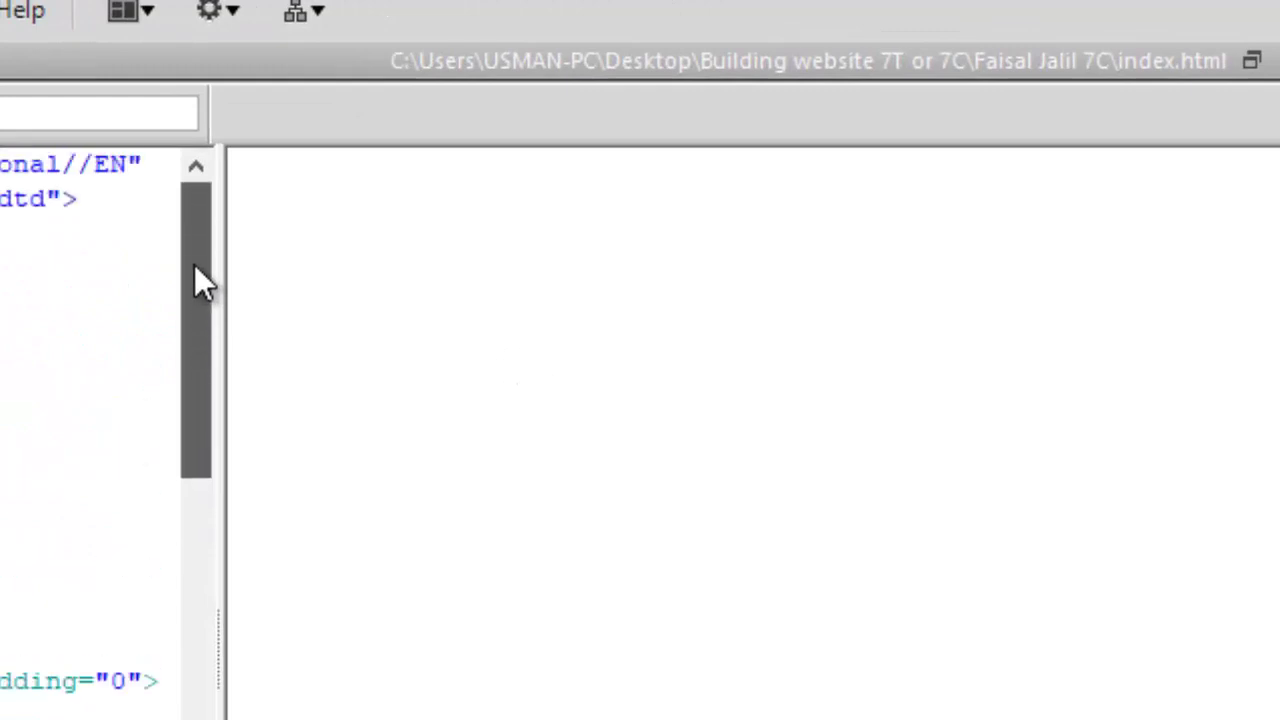
left_click(677, 197)
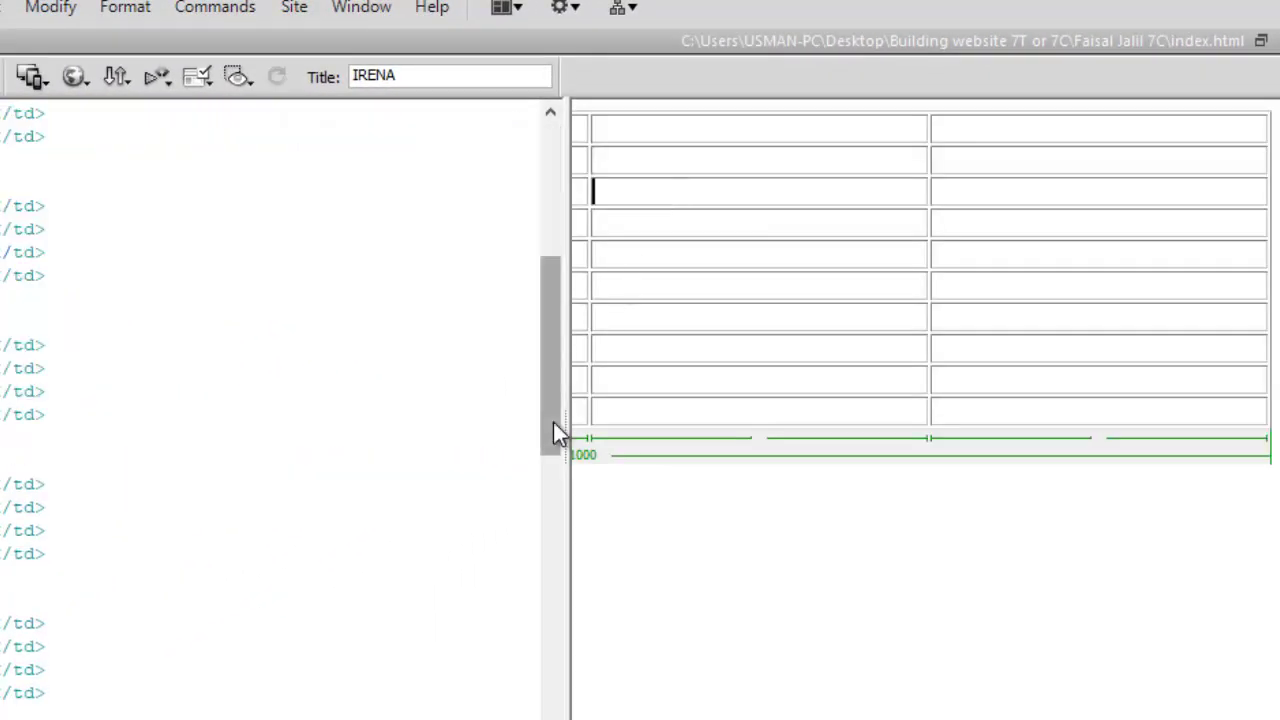
left_click_drag(567, 486, 406, 480)
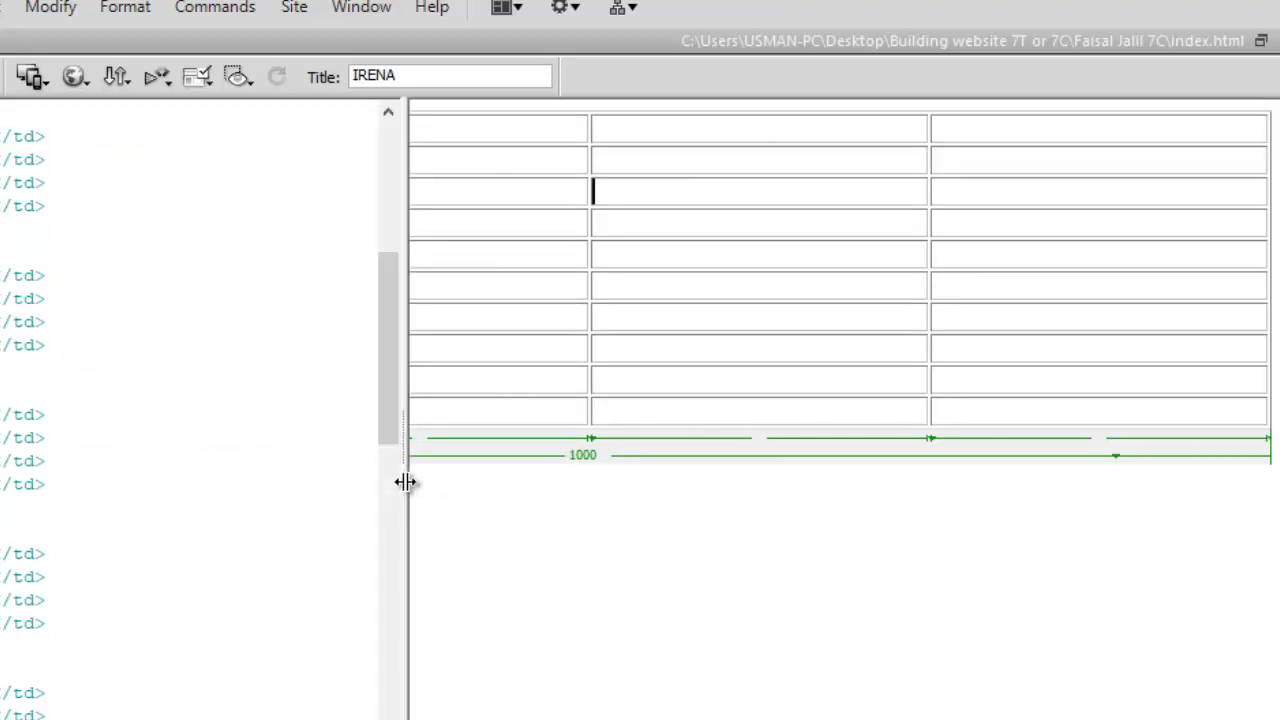
left_click_drag(389, 275, 386, 124)
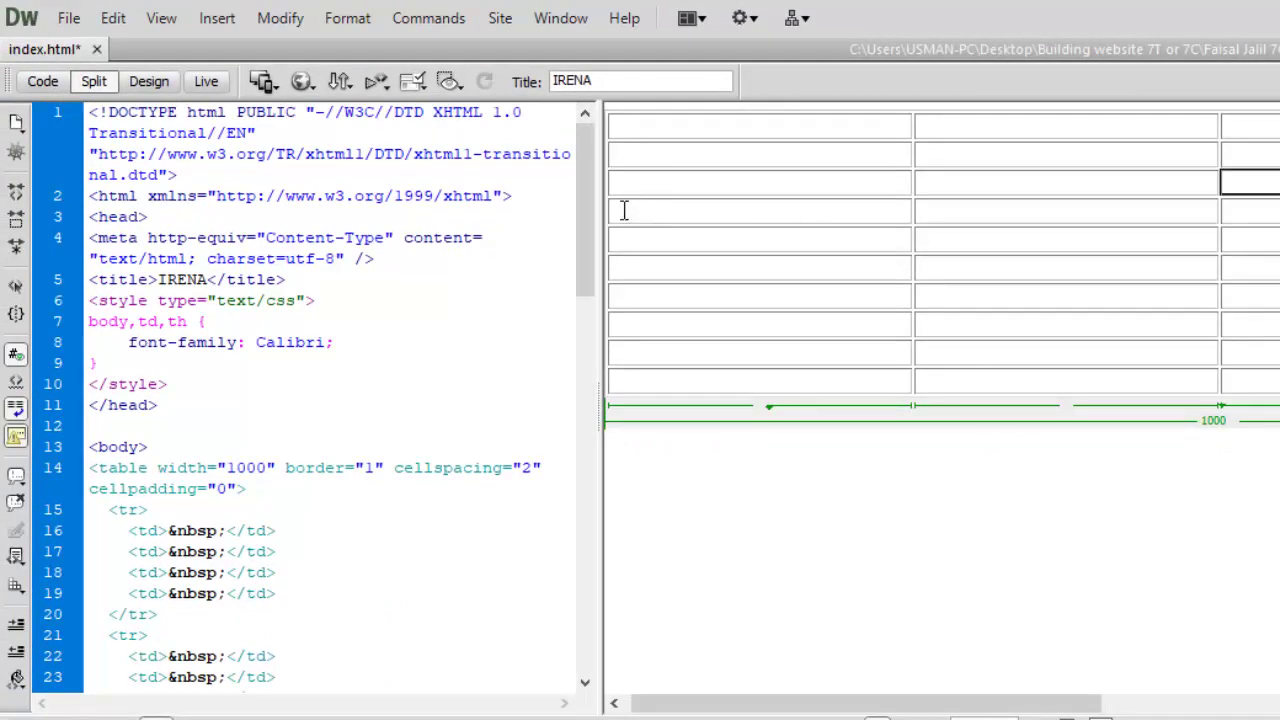
Step: Save index.html and show the page in Design view only
left_click(68, 20)
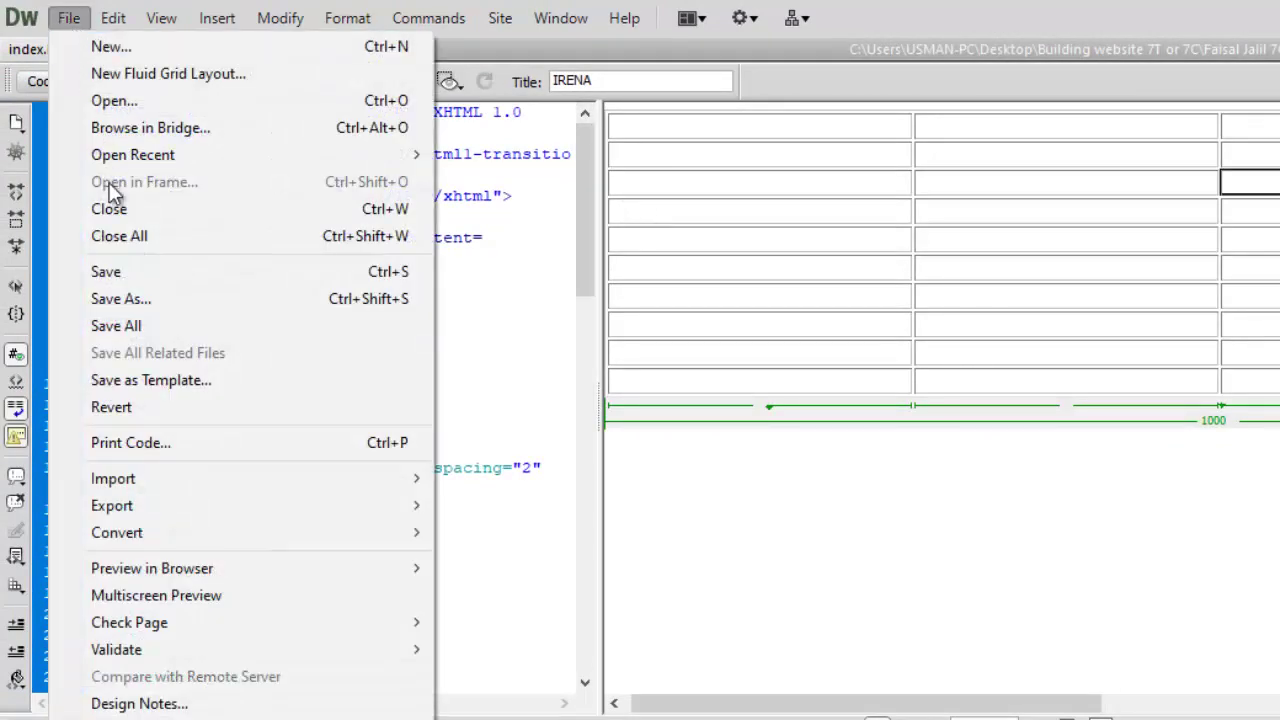
left_click(120, 272)
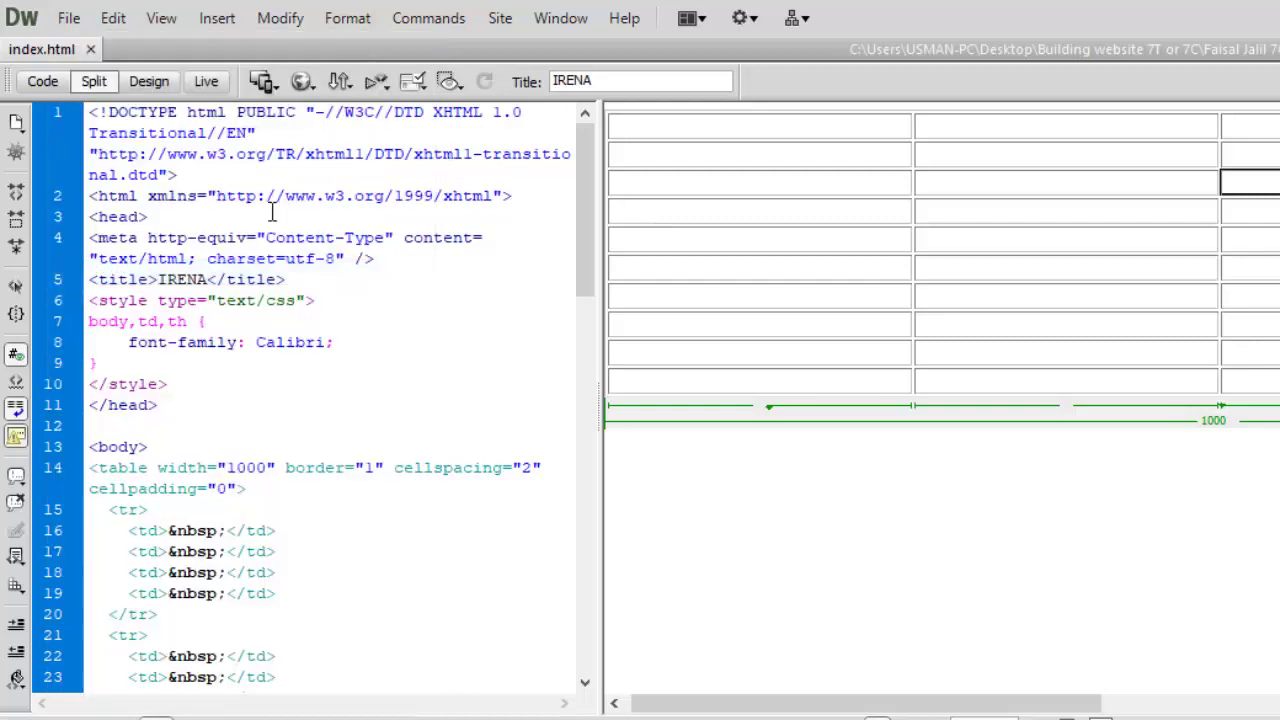
left_click(150, 84)
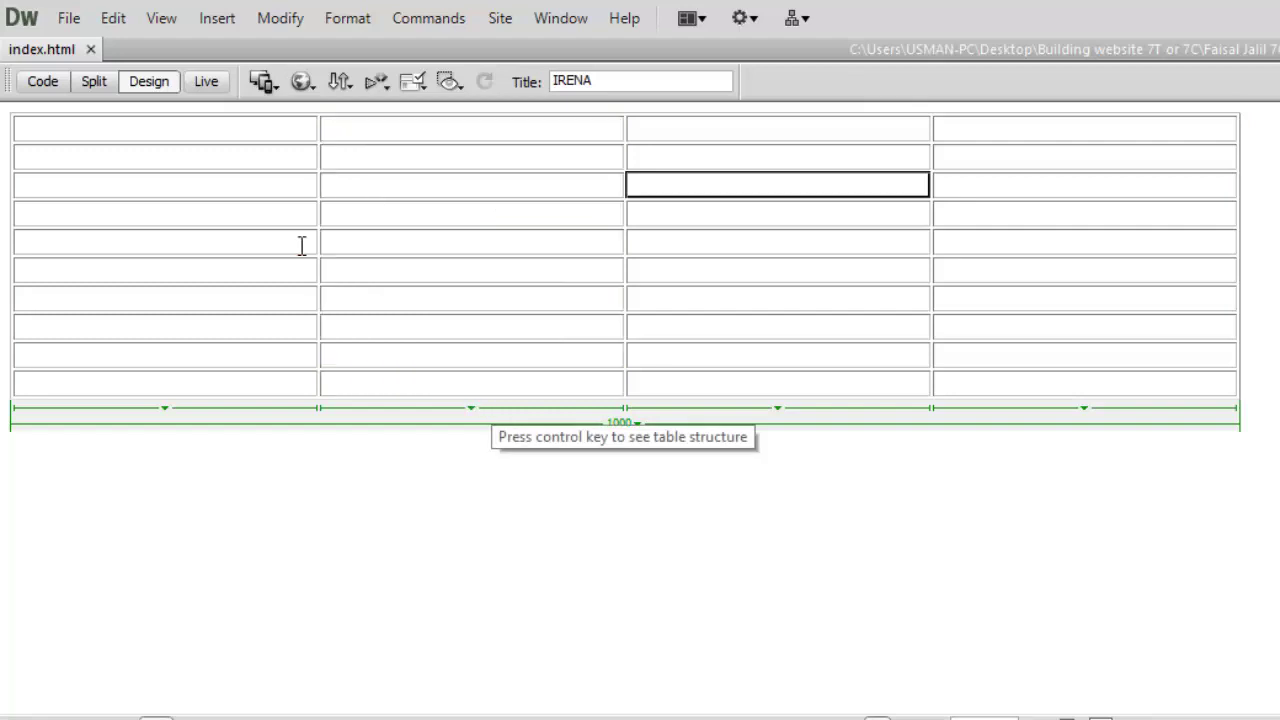
Step: Show the page in Split view and reread the table and alignment instructions in the exercise sheet
left_click(98, 83)
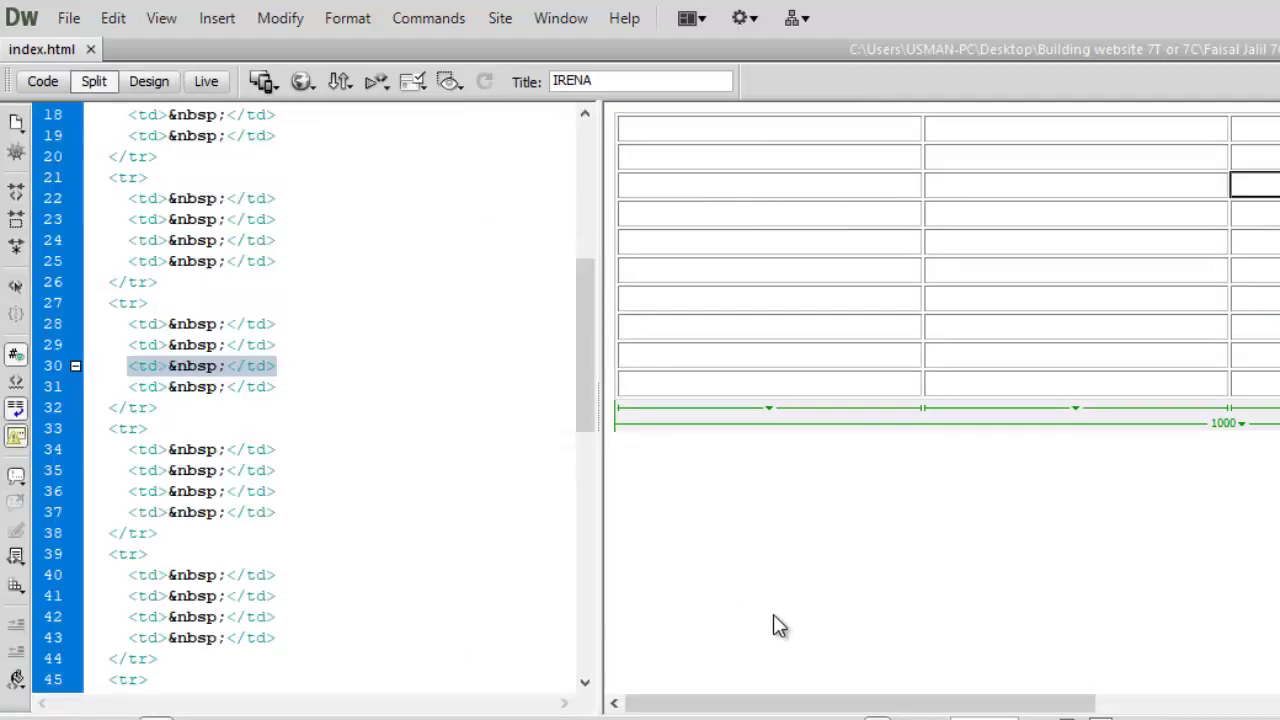
left_click(68, 18)
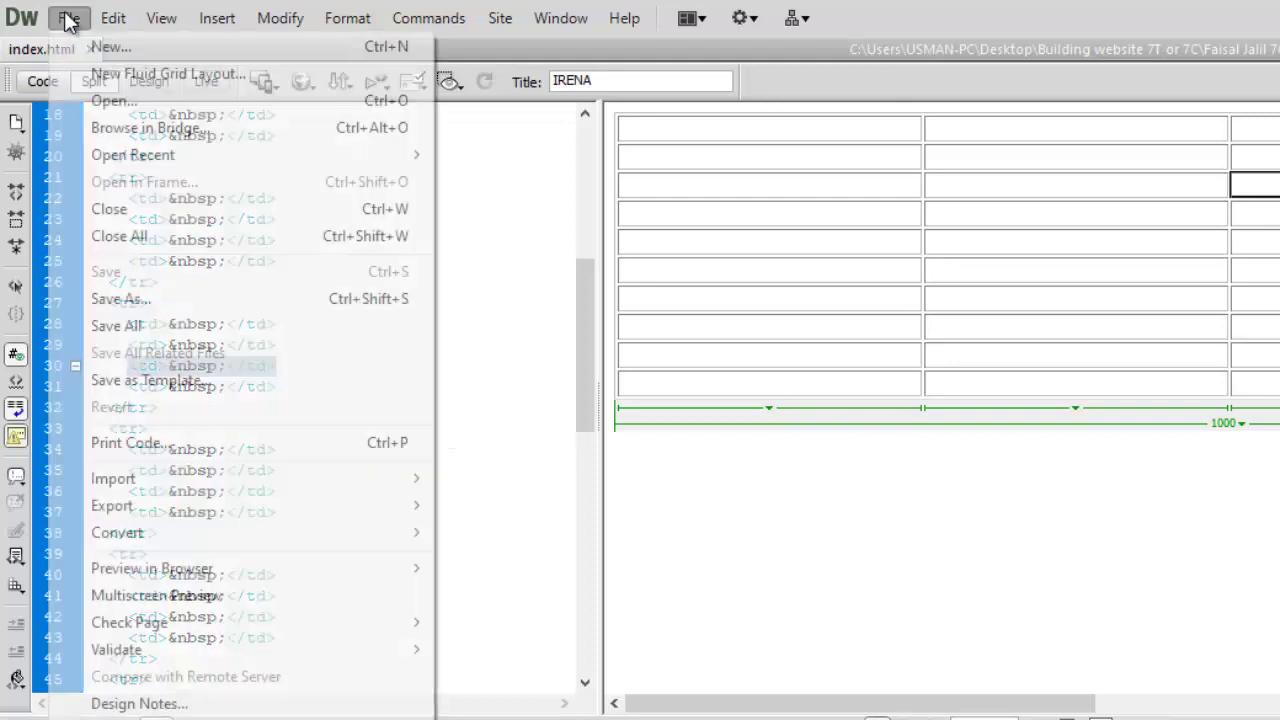
left_click(745, 522)
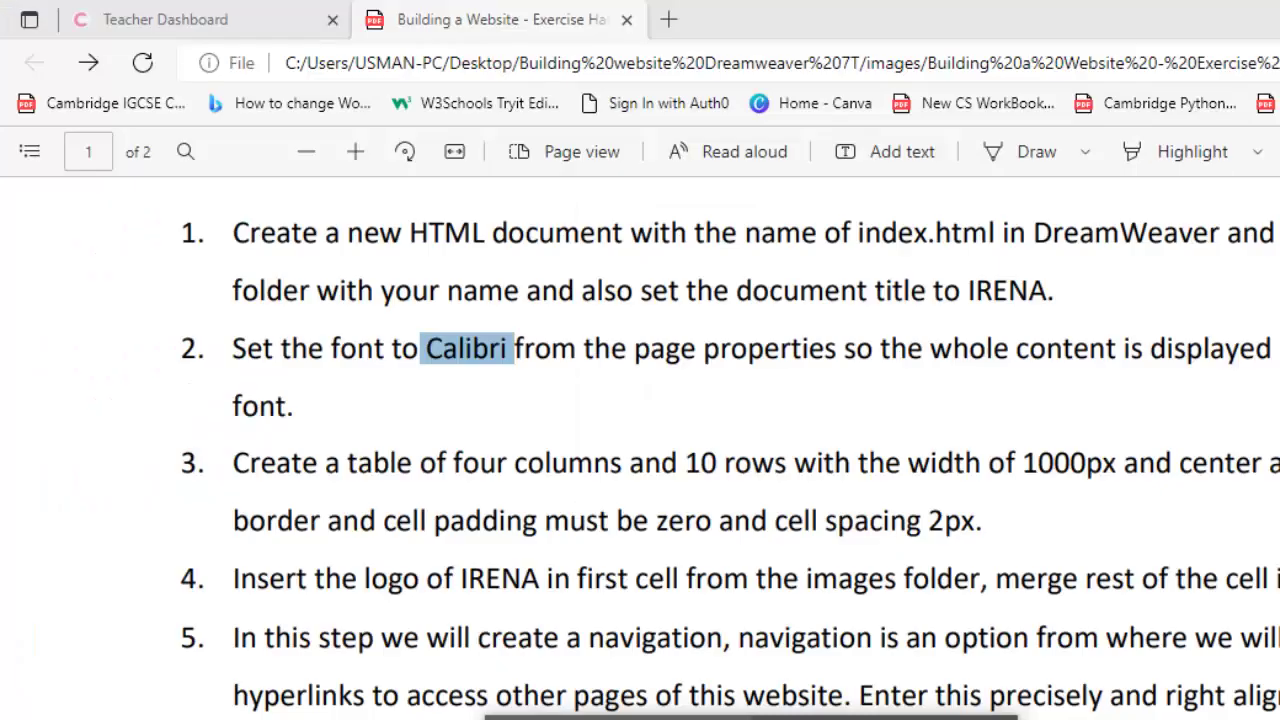
left_click(620, 712)
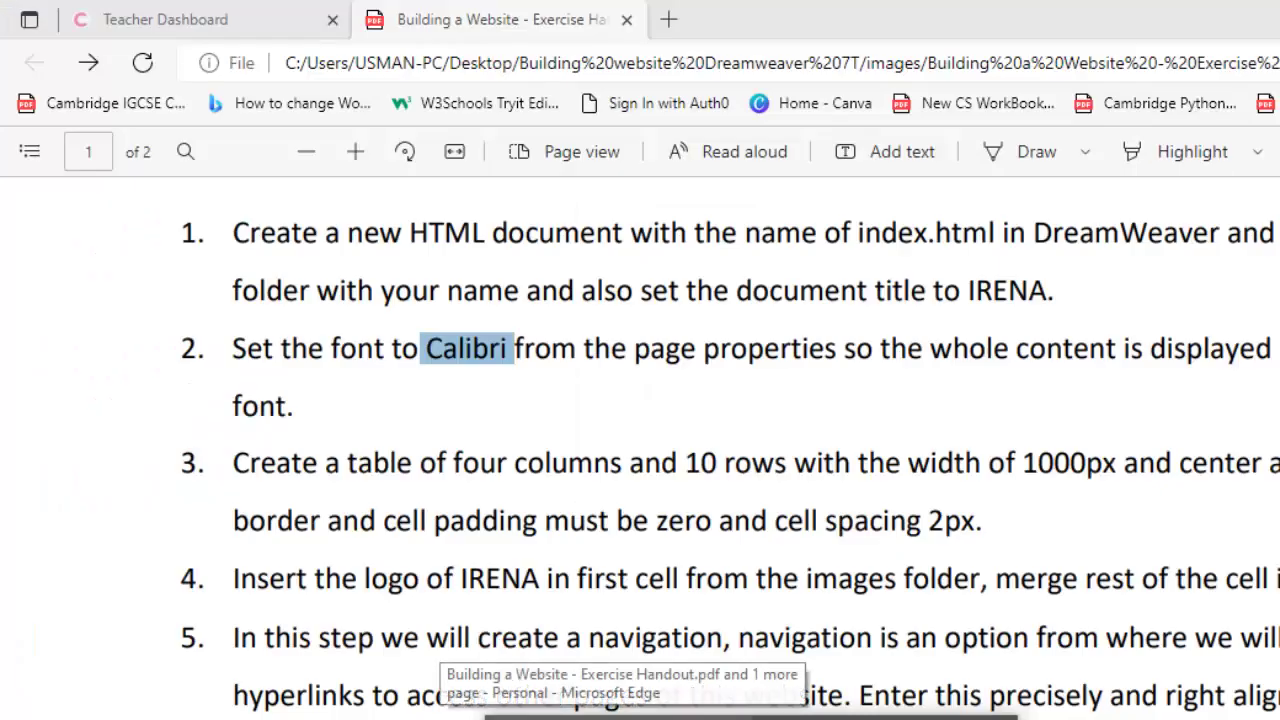
left_click(695, 628)
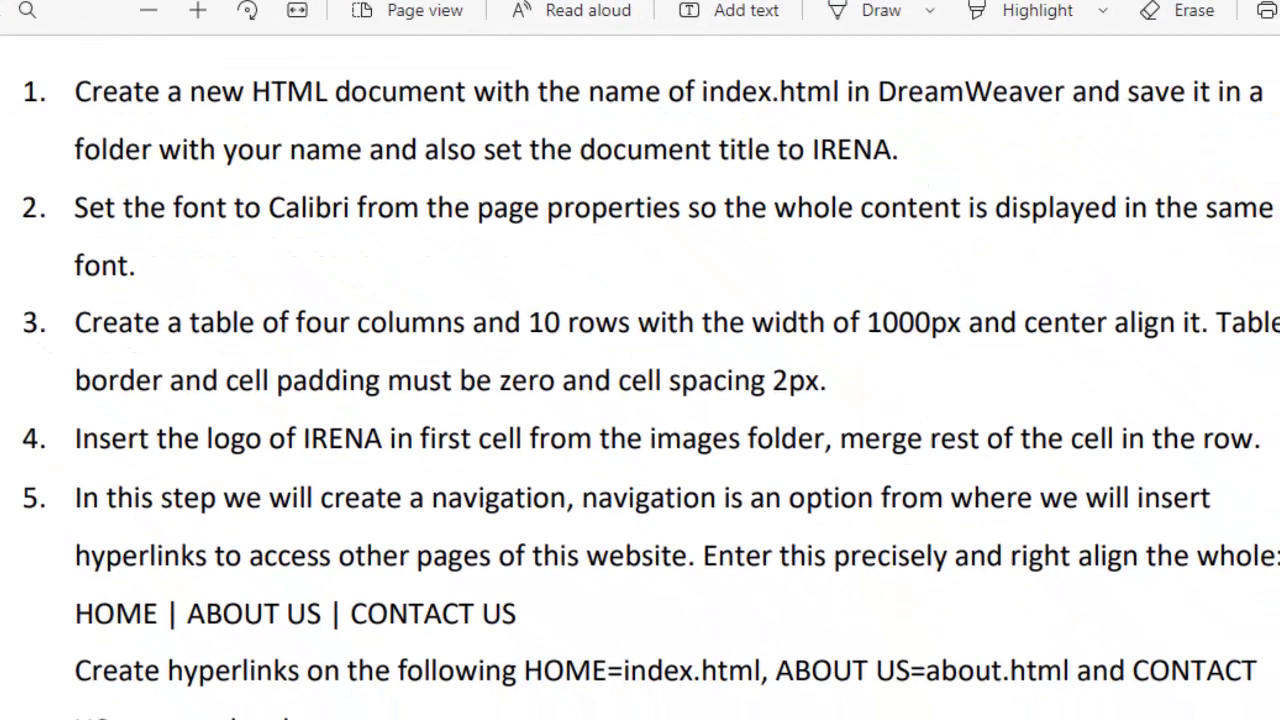
left_click(687, 716)
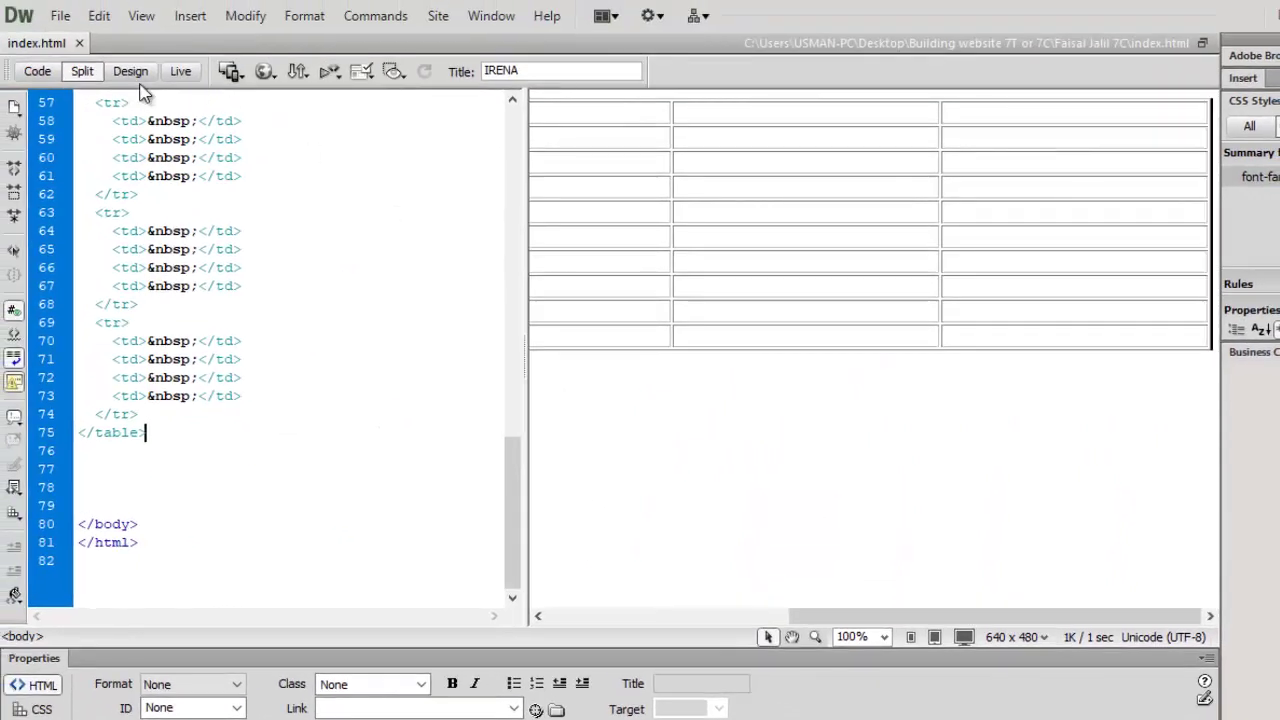
Step: In Design view, select all cells of the table and align their content to the center
left_click(140, 80)
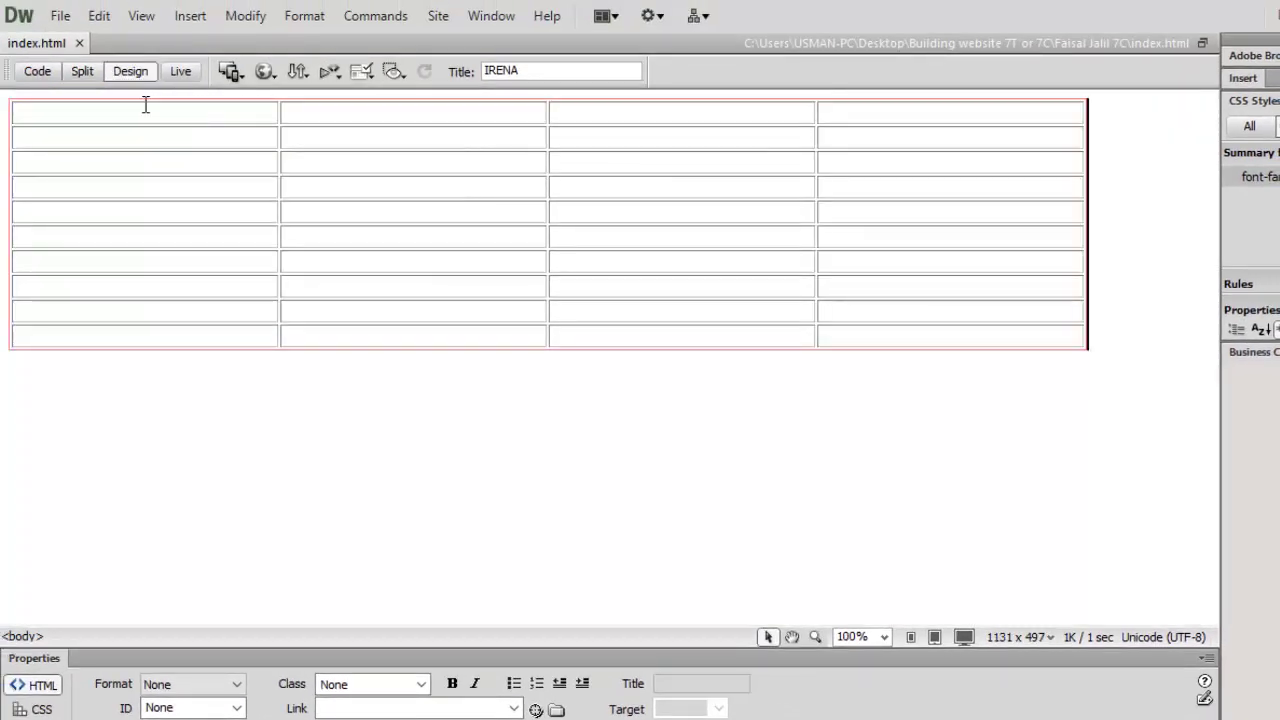
left_click_drag(145, 114, 891, 348)
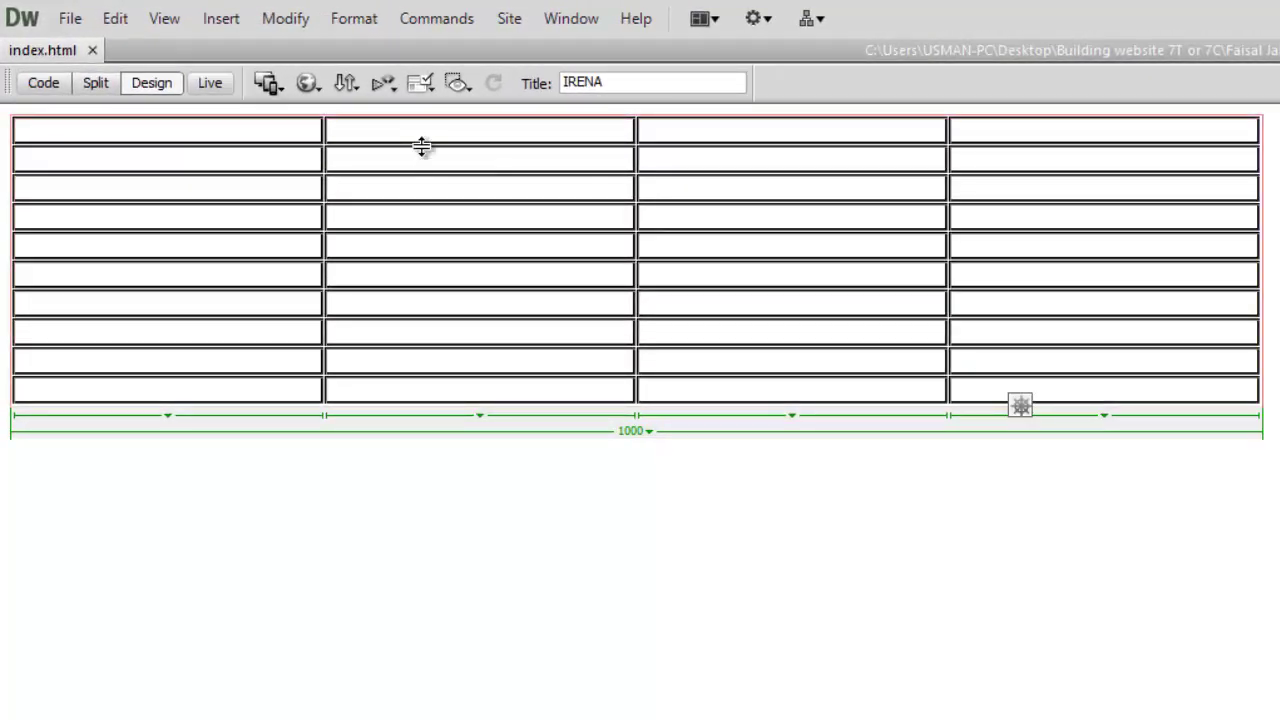
right_click(421, 146)
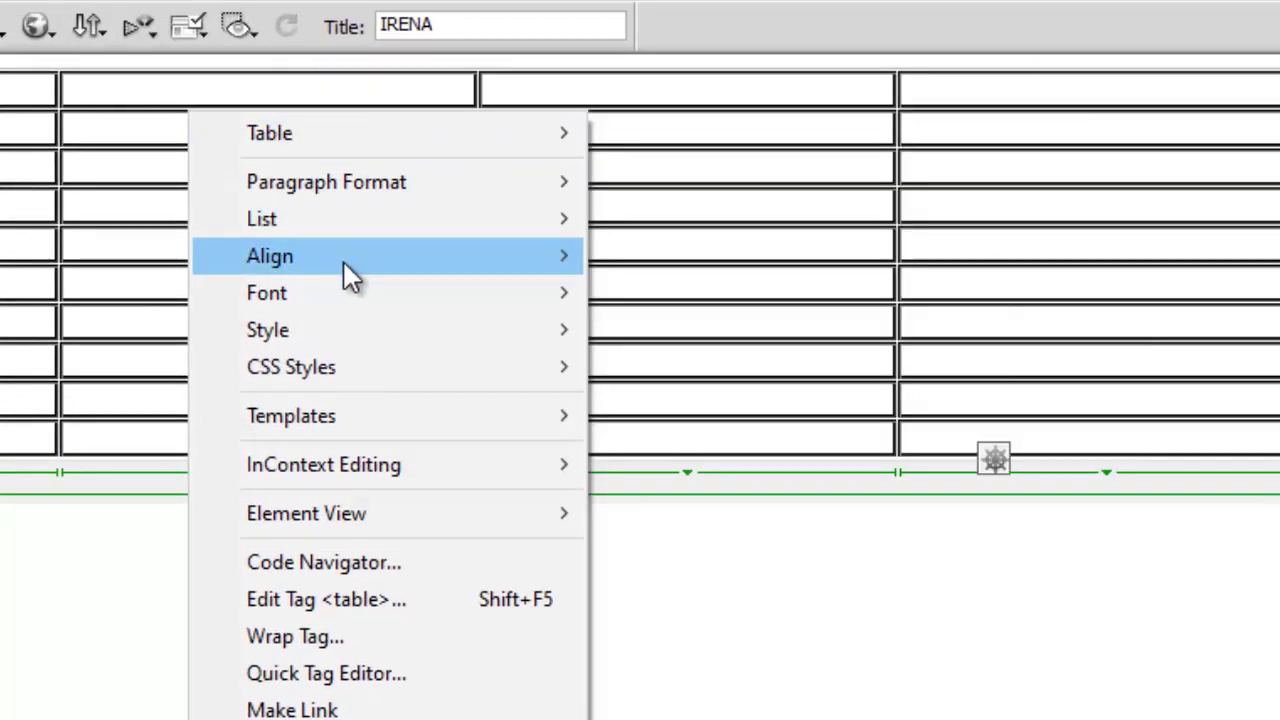
mouse_move(480, 258)
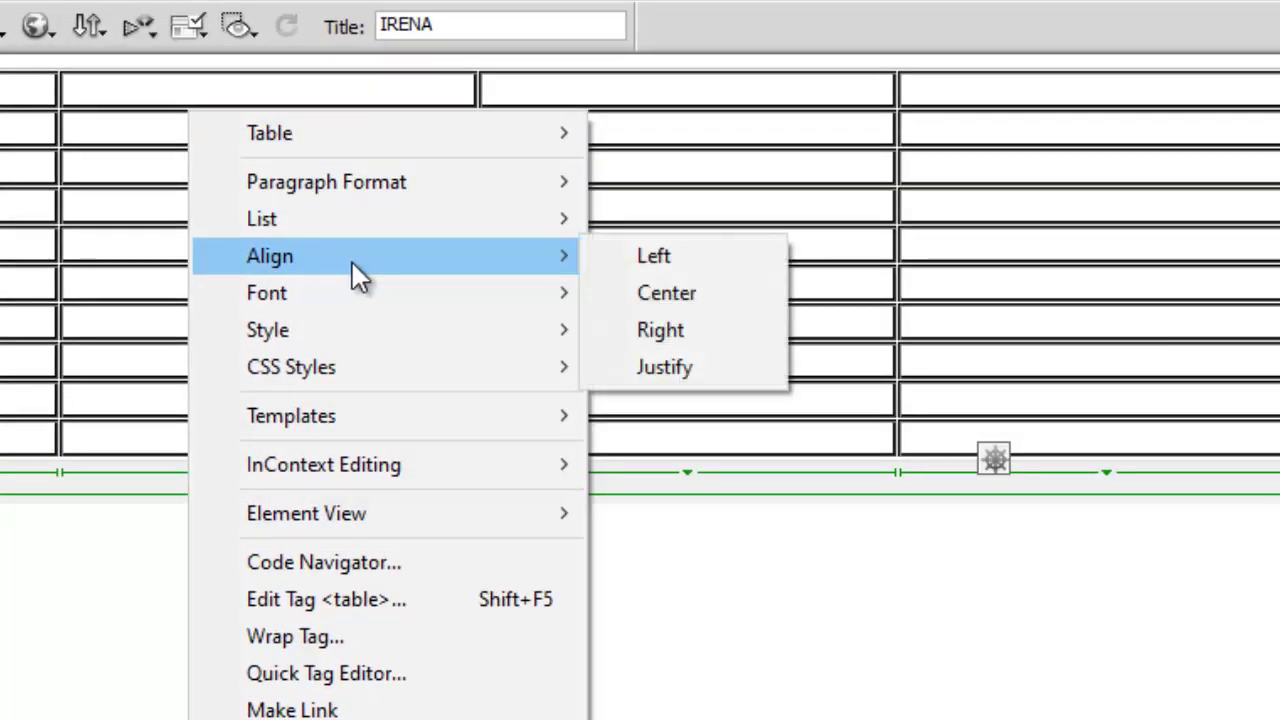
left_click(628, 290)
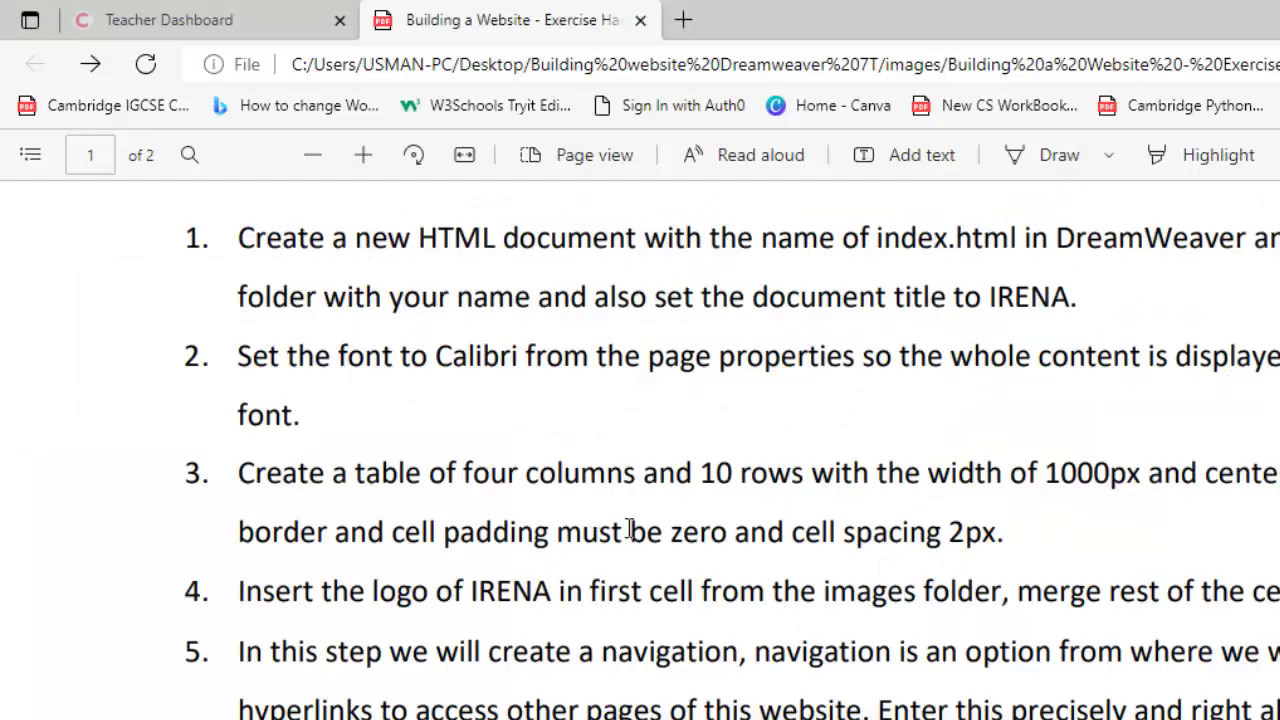
Step: Read instruction 4 about the logo in the exercise sheet and switch to the images folder in File Explorer
scroll(933, 237, "down", 3)
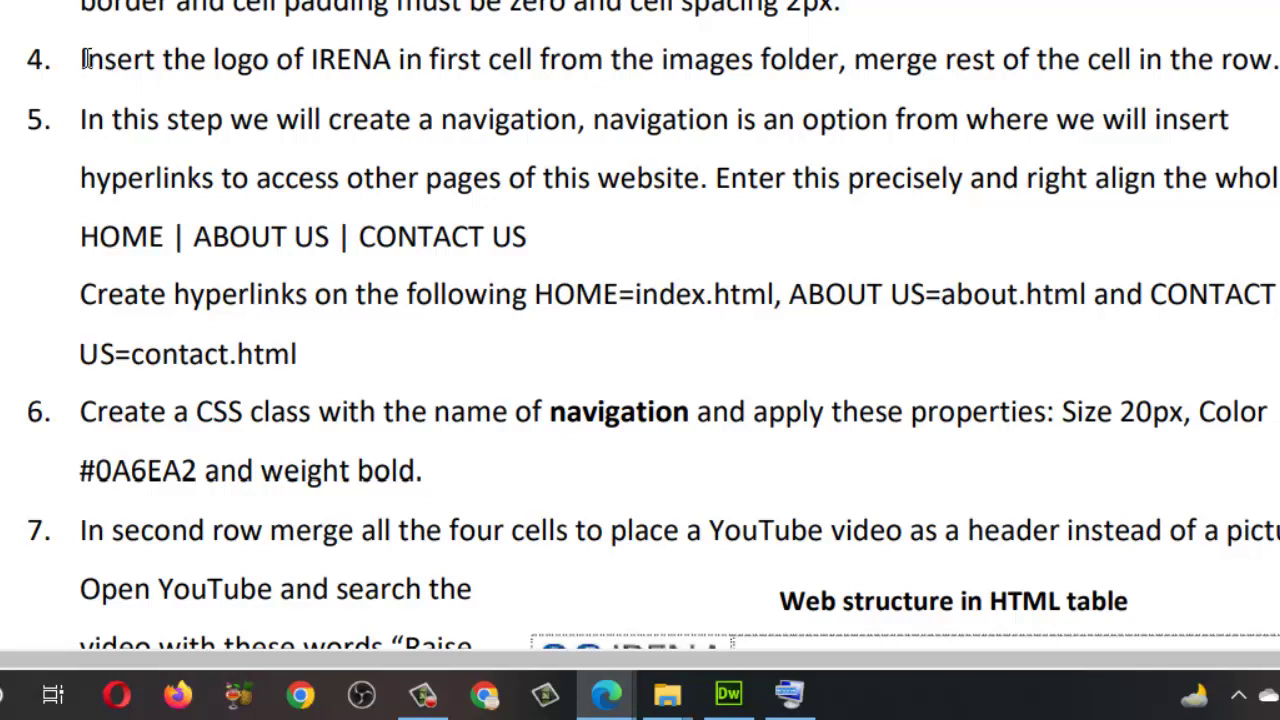
left_click_drag(84, 58, 1279, 58)
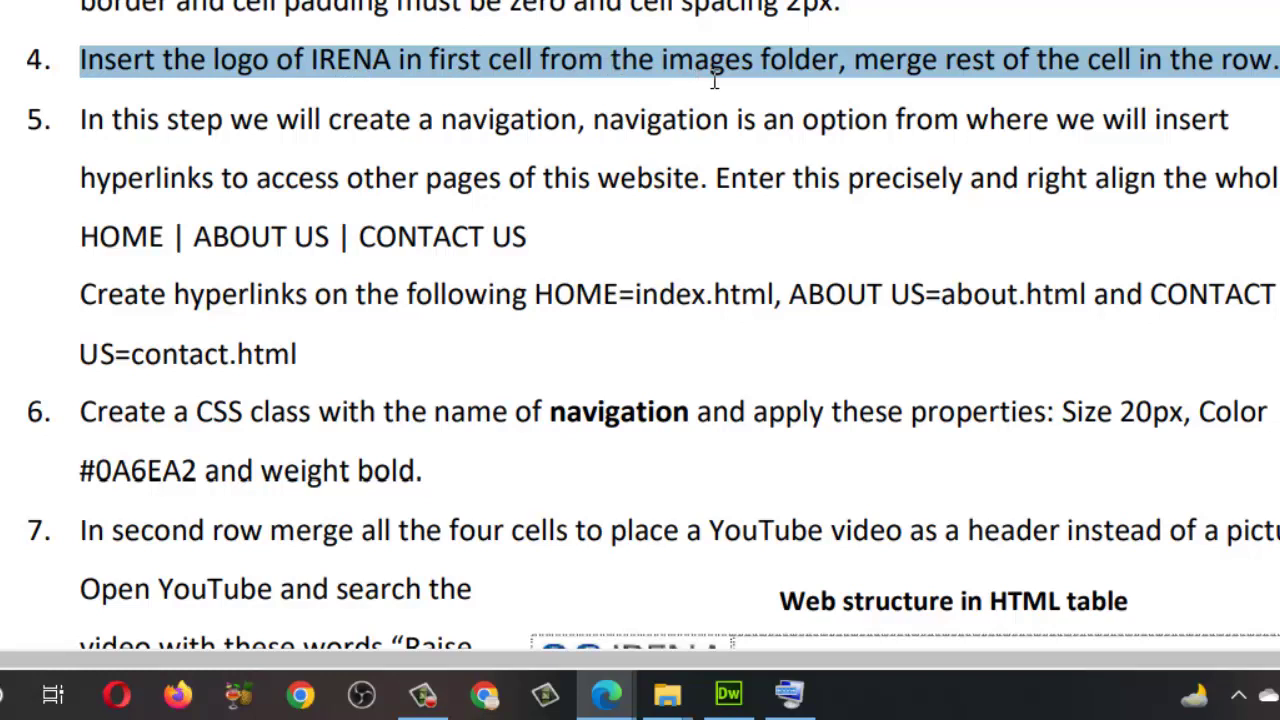
left_click(670, 700)
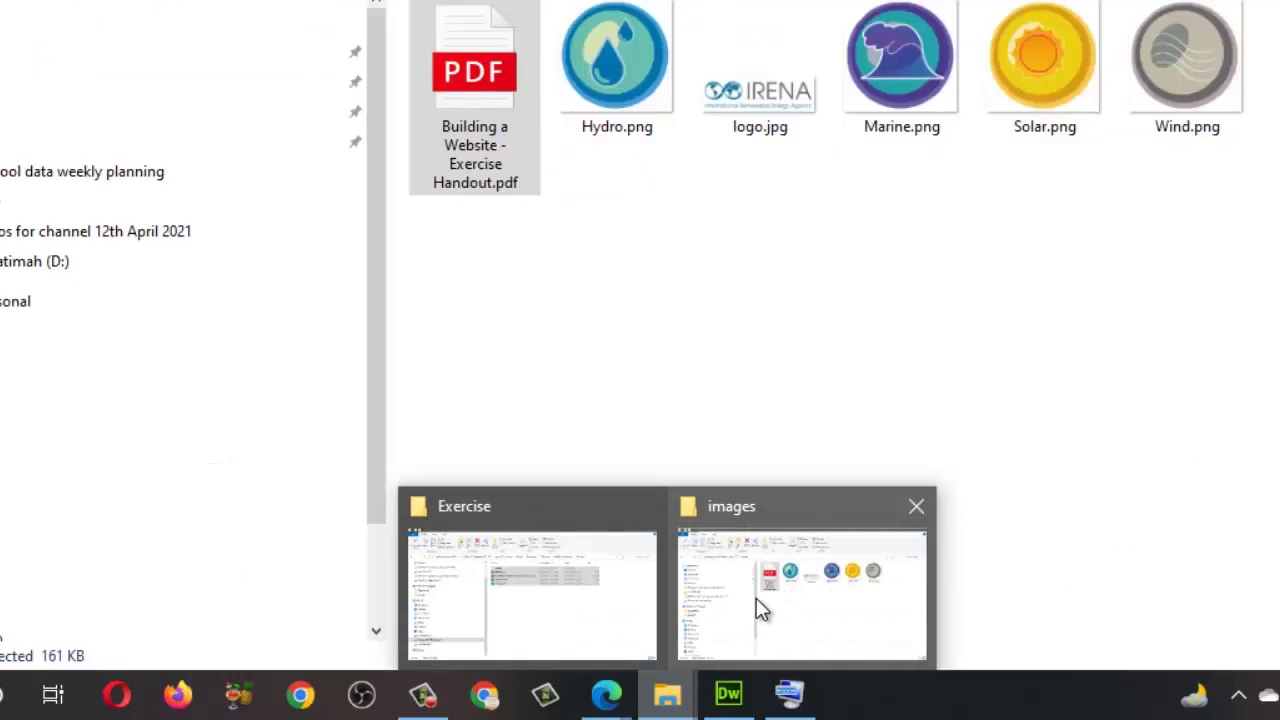
left_click(756, 598)
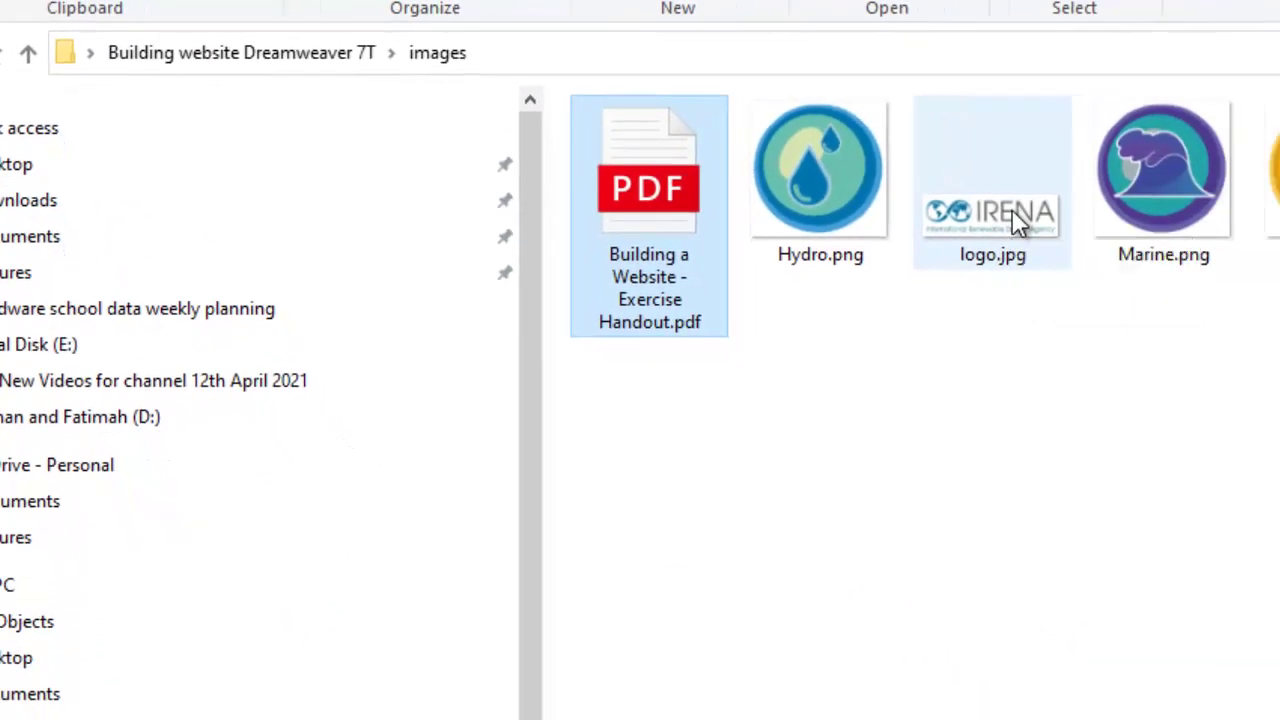
Step: Place logo.jpg from the images folder into the first cell of the table in Dreamweaver
left_click(1012, 213)
left_click_drag(1013, 220, 951, 502)
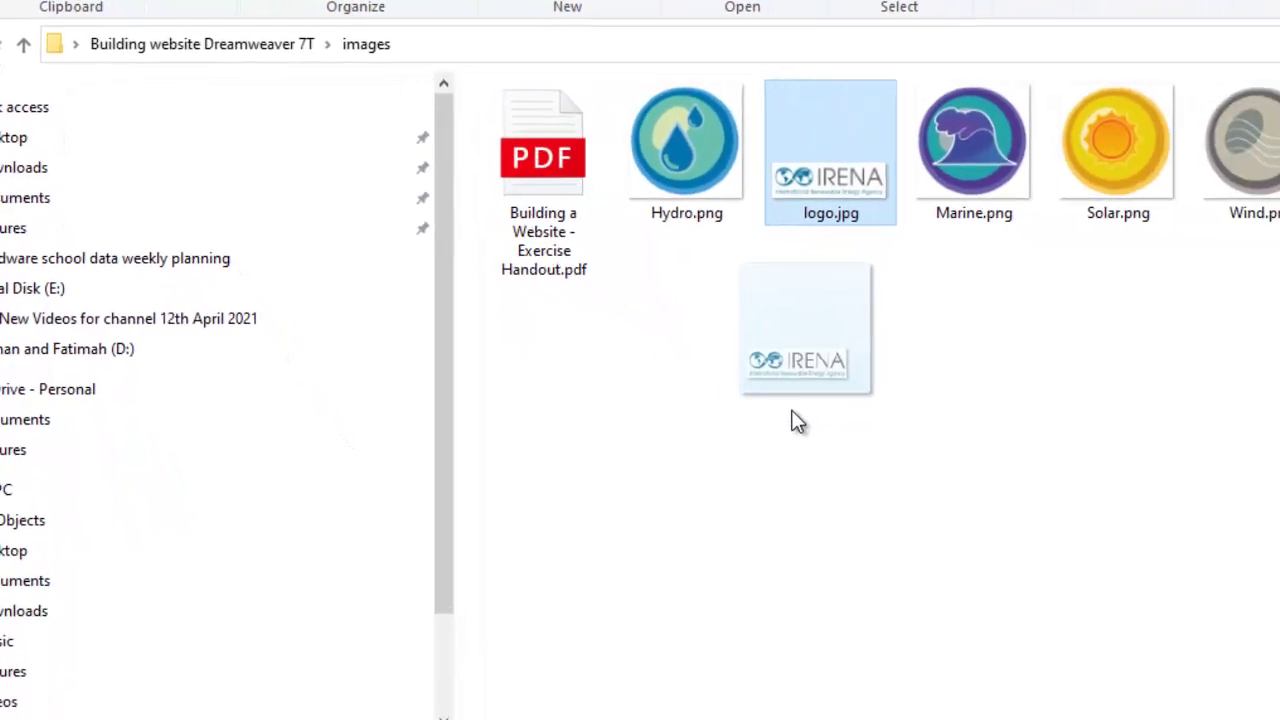
left_click_drag(797, 421, 807, 702)
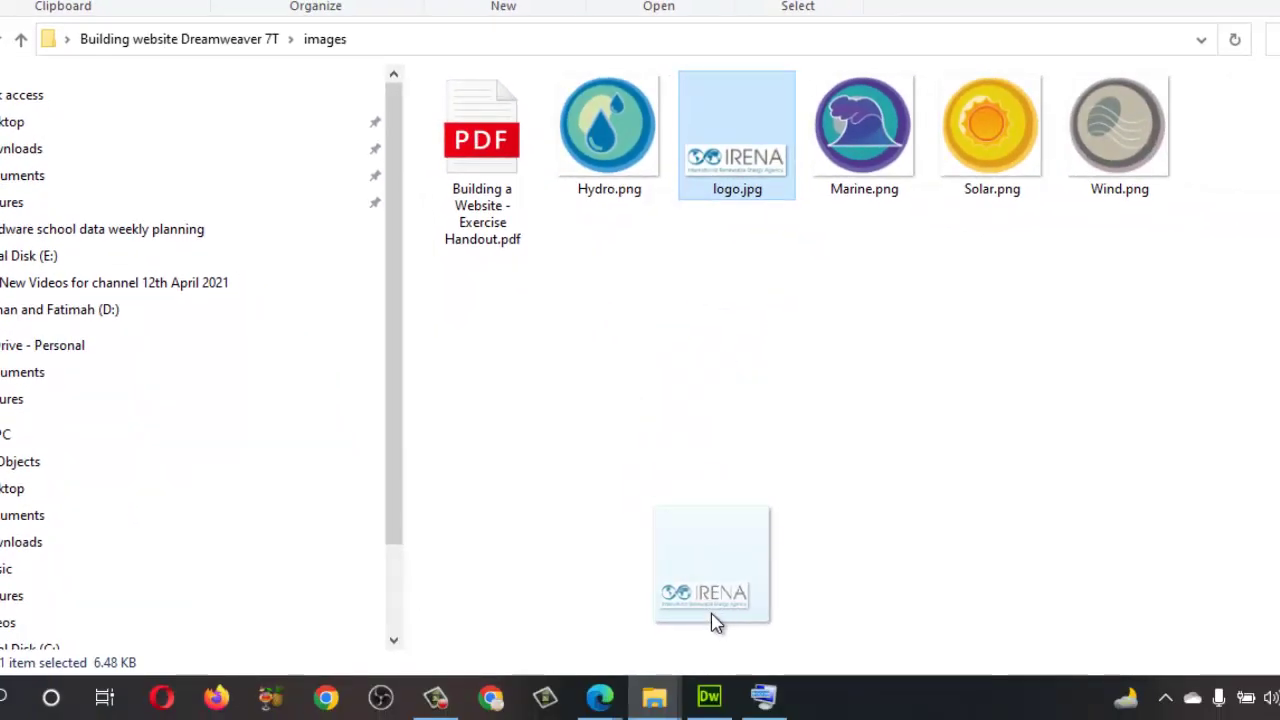
left_click_drag(716, 622, 477, 183)
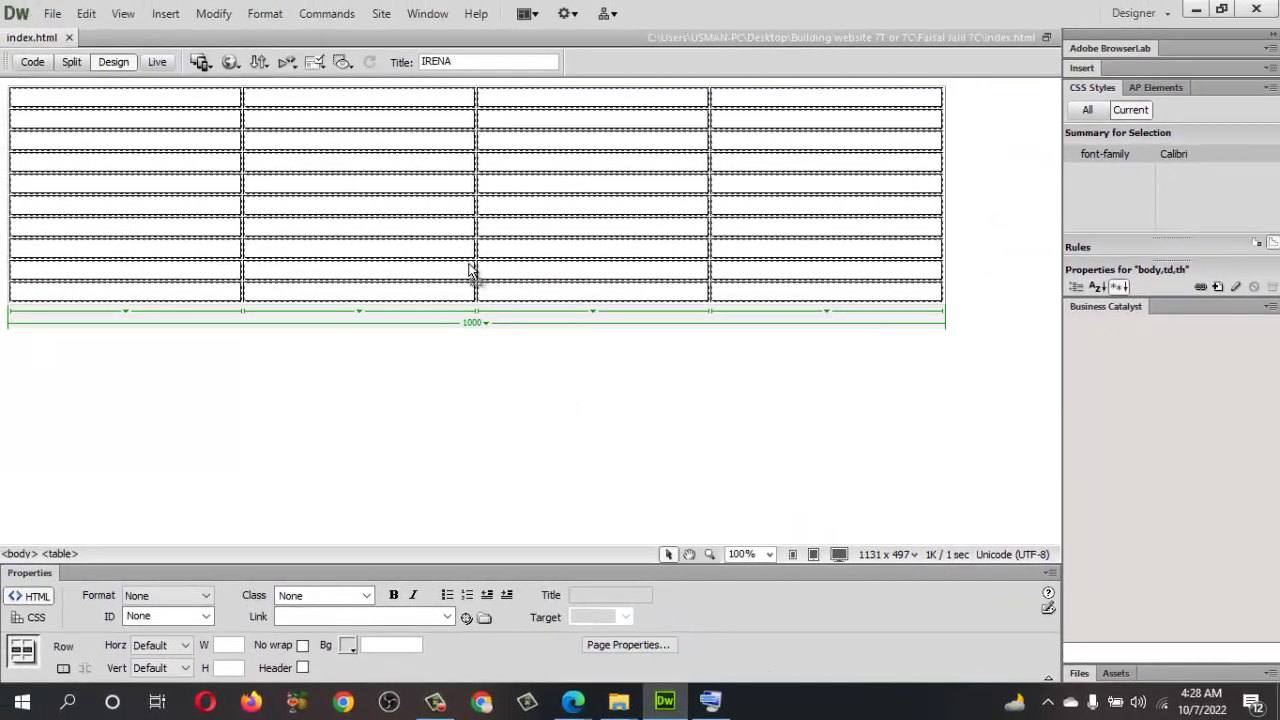
left_click_drag(470, 266, 197, 102)
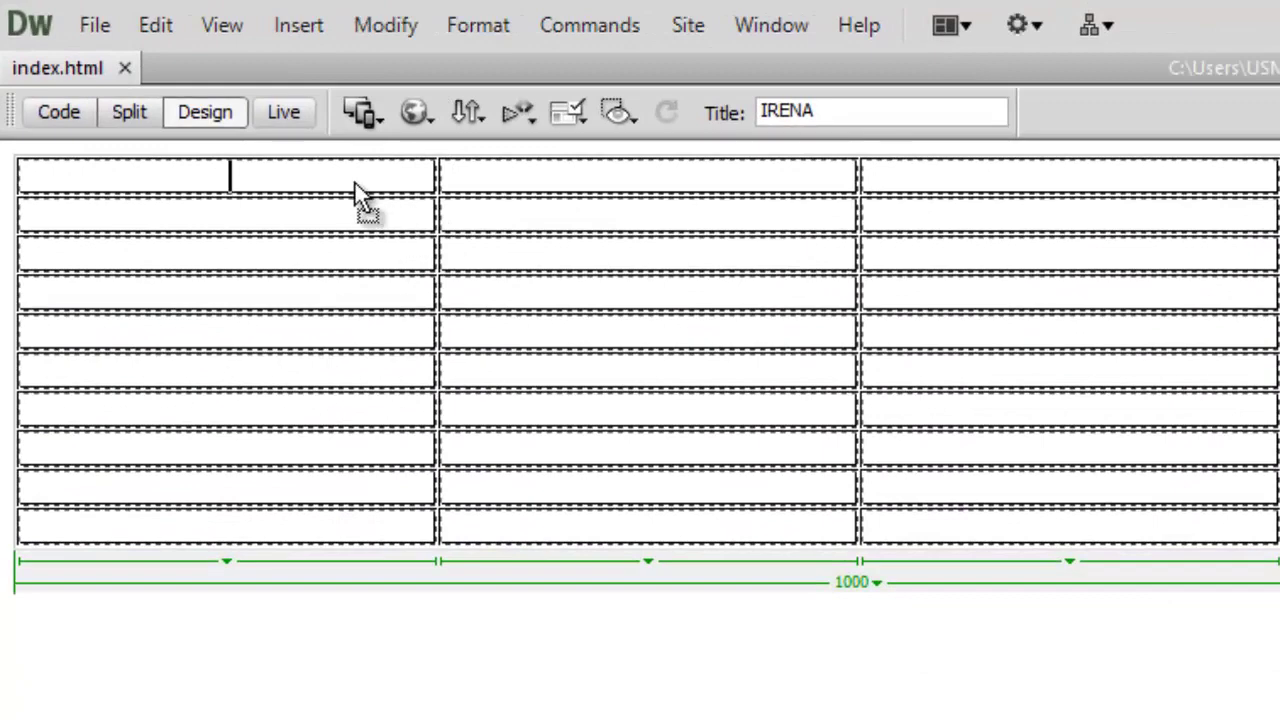
left_click_drag(354, 181, 234, 178)
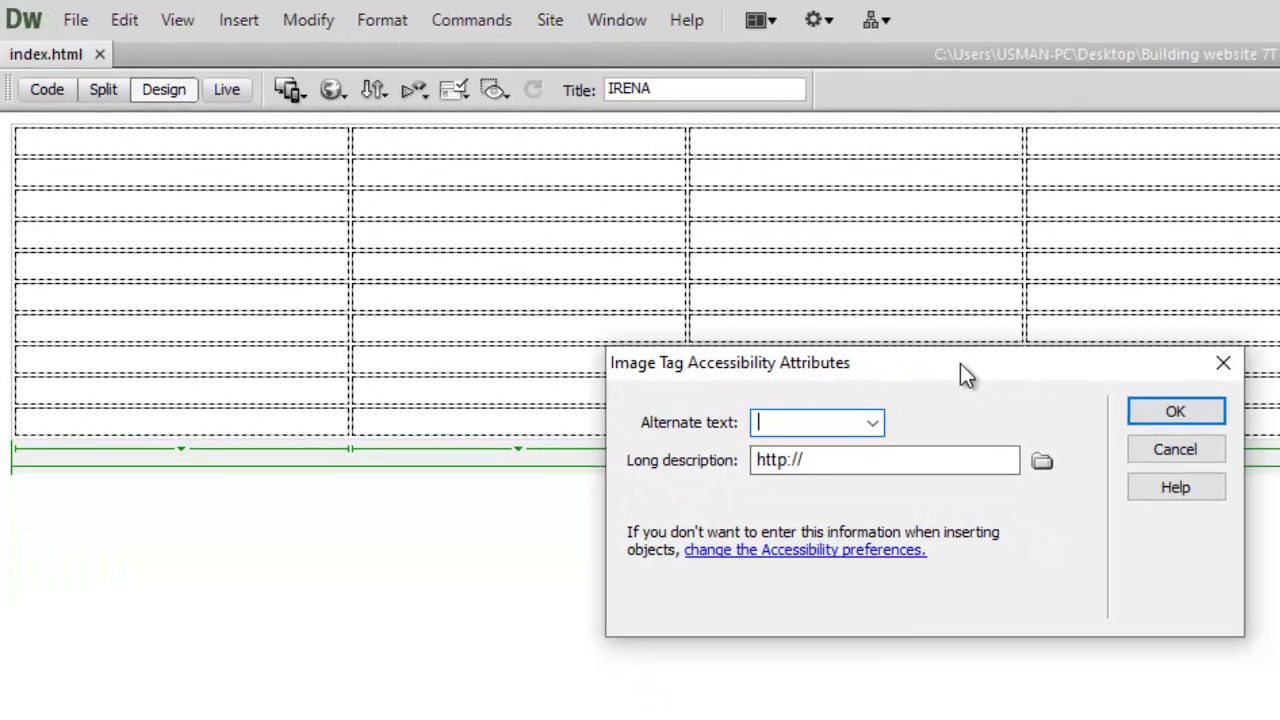
Step: Give the logo the alternate text "Sorry image location changed" and insert it
left_click_drag(960, 375, 875, 185)
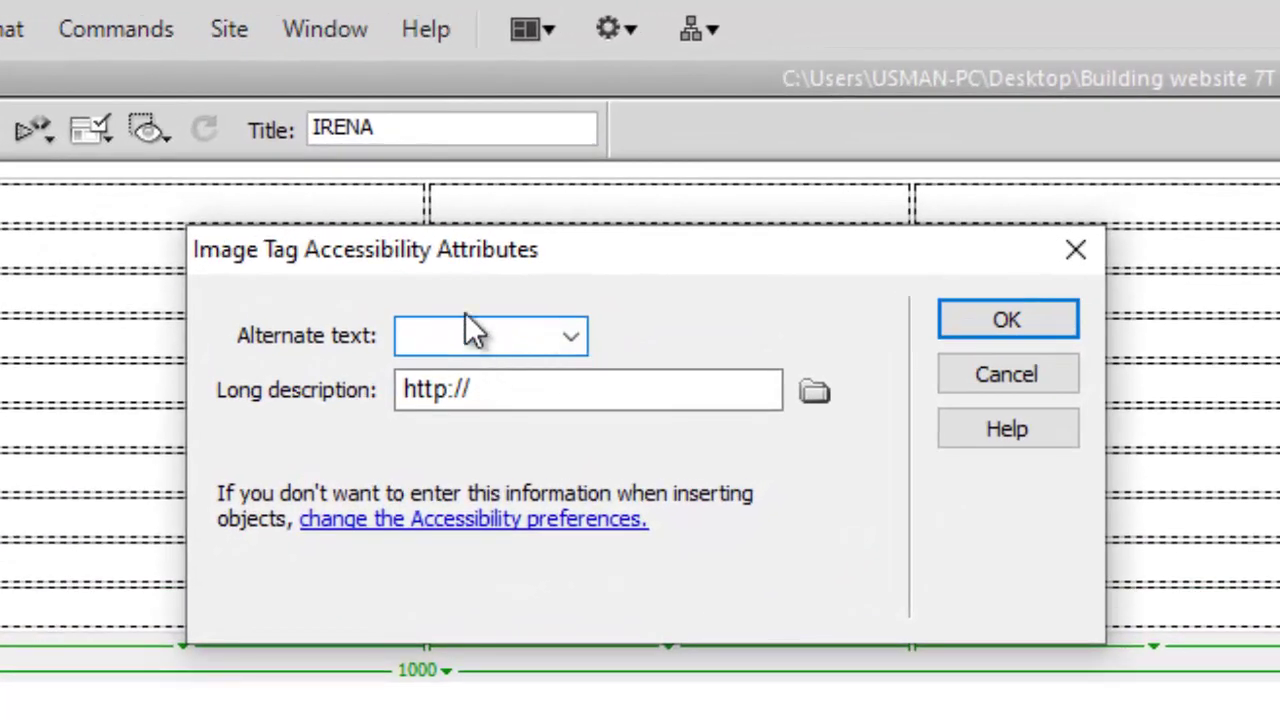
left_click(467, 325)
type("sO")
key("BackSpace")
key("BackSpace")
type("sOR")
key("BackSpace")
key("BackSpace")
type("Sorry image")
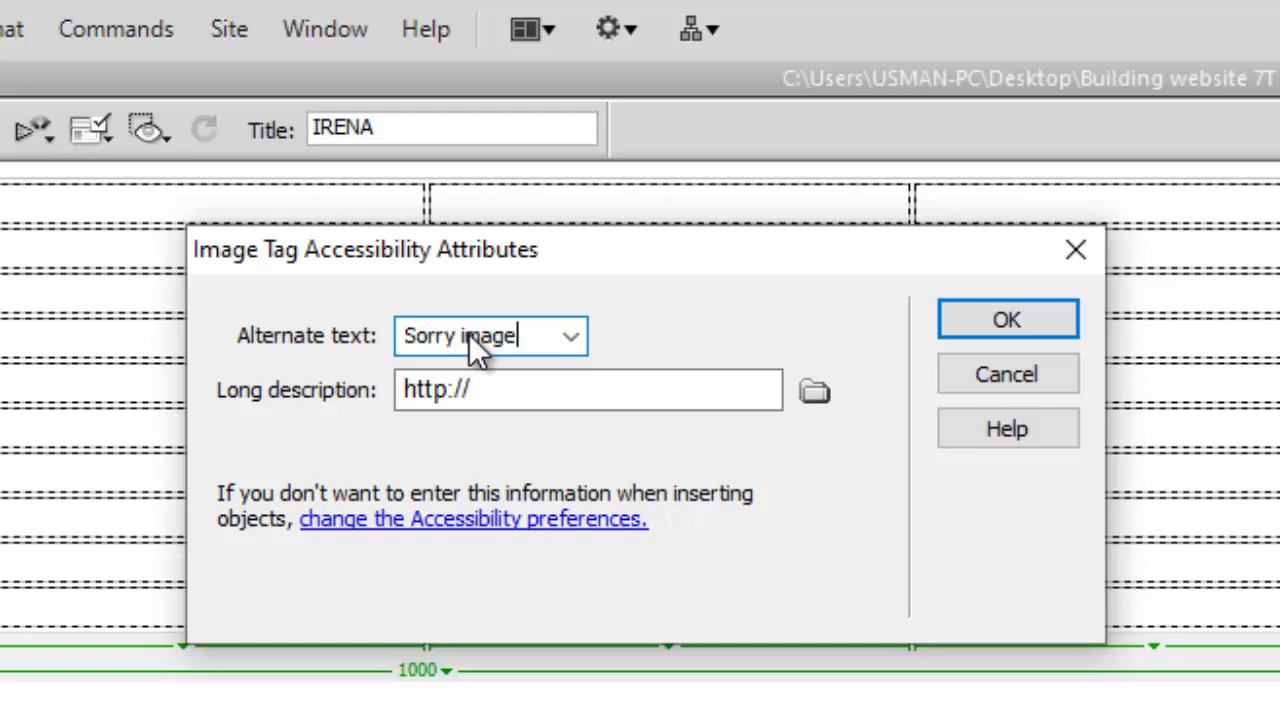
type(" location ")
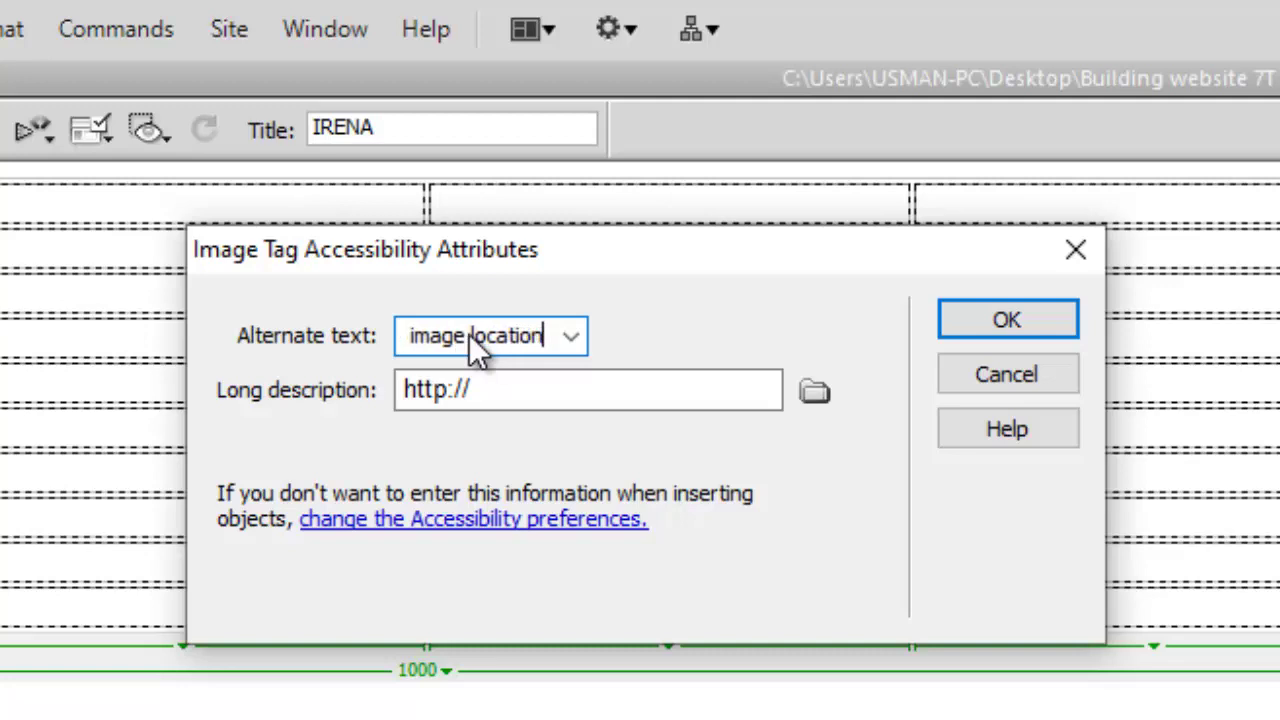
type("changed")
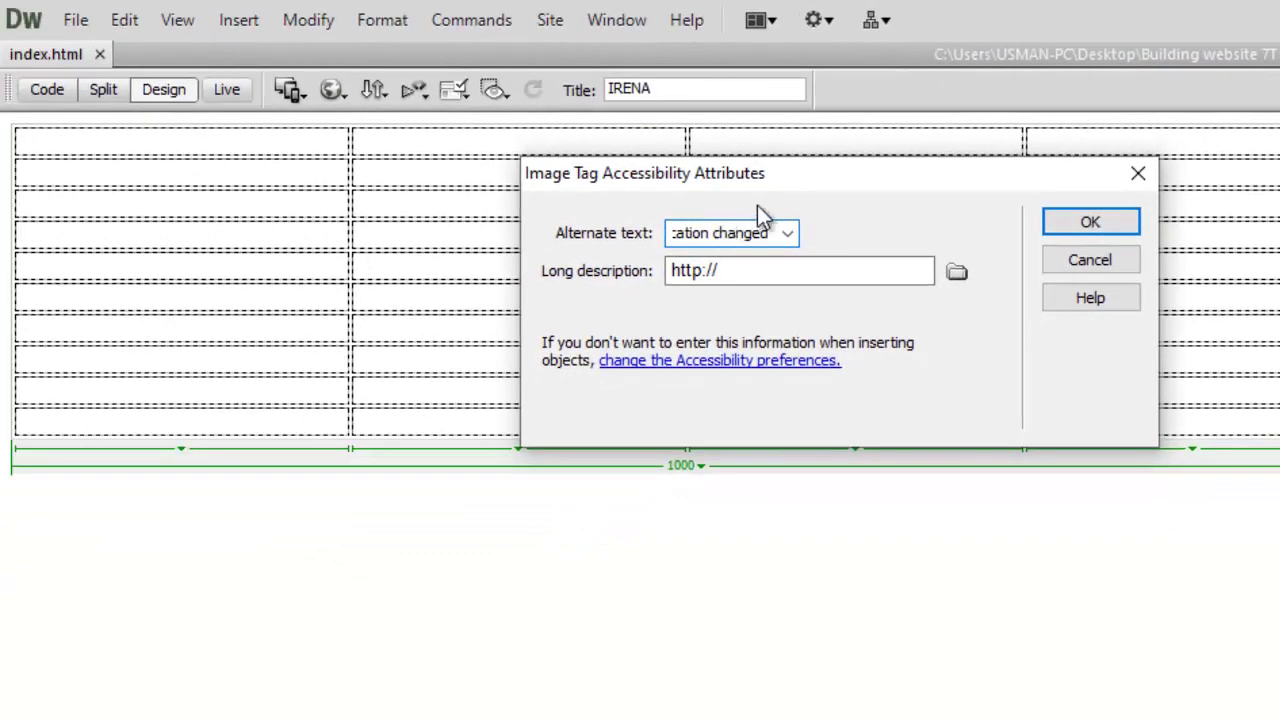
left_click(1092, 224)
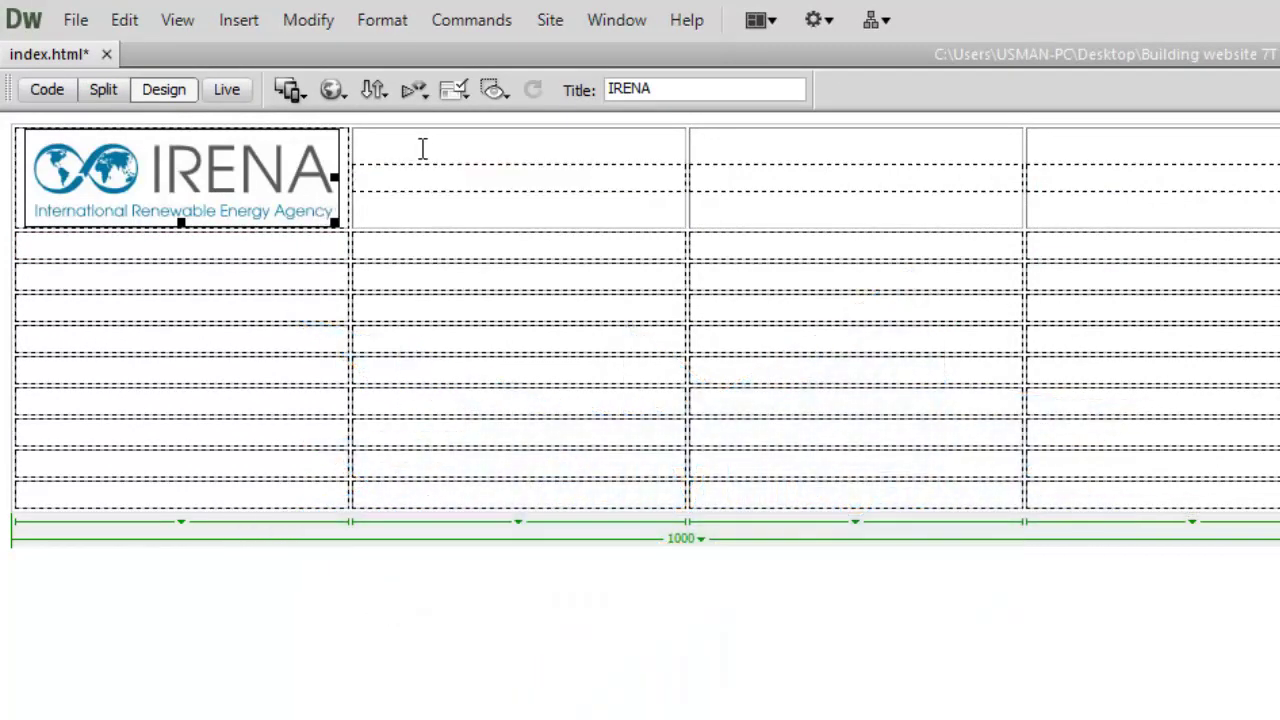
Step: Merge the three cells beside the logo in the first row into one cell and save index.html
left_click_drag(423, 148, 800, 163)
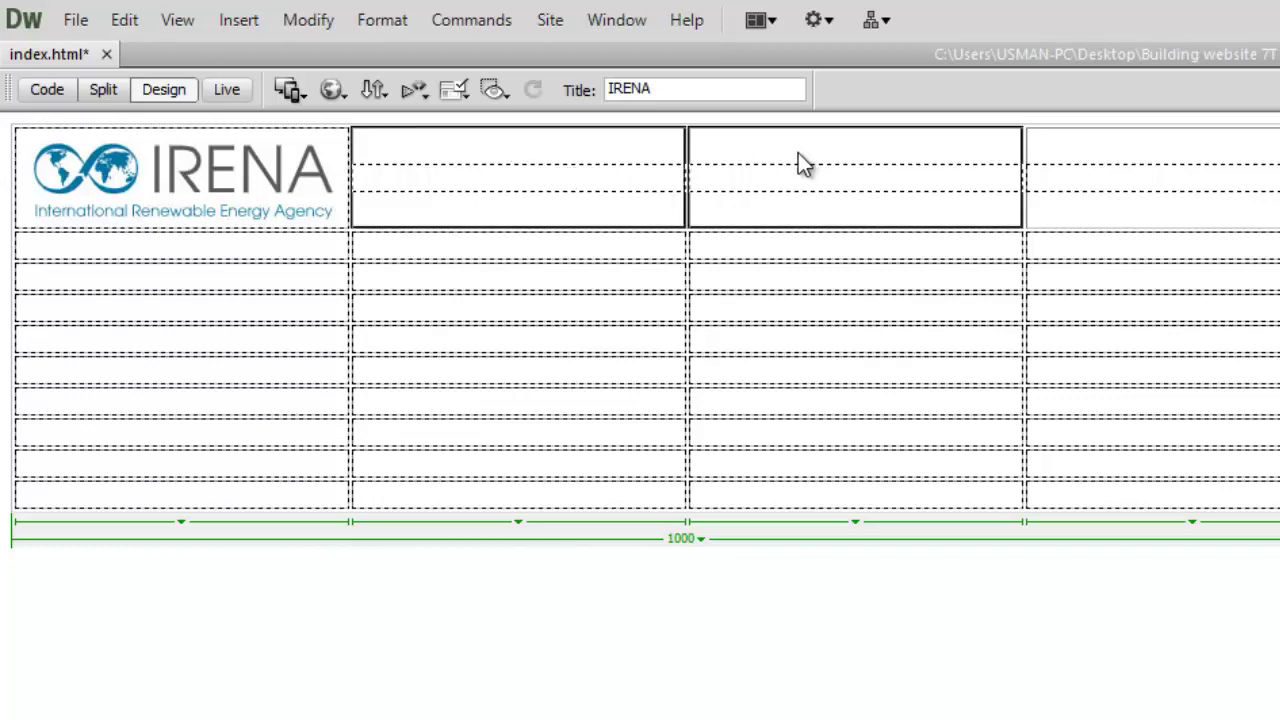
left_click_drag(925, 165, 1124, 168)
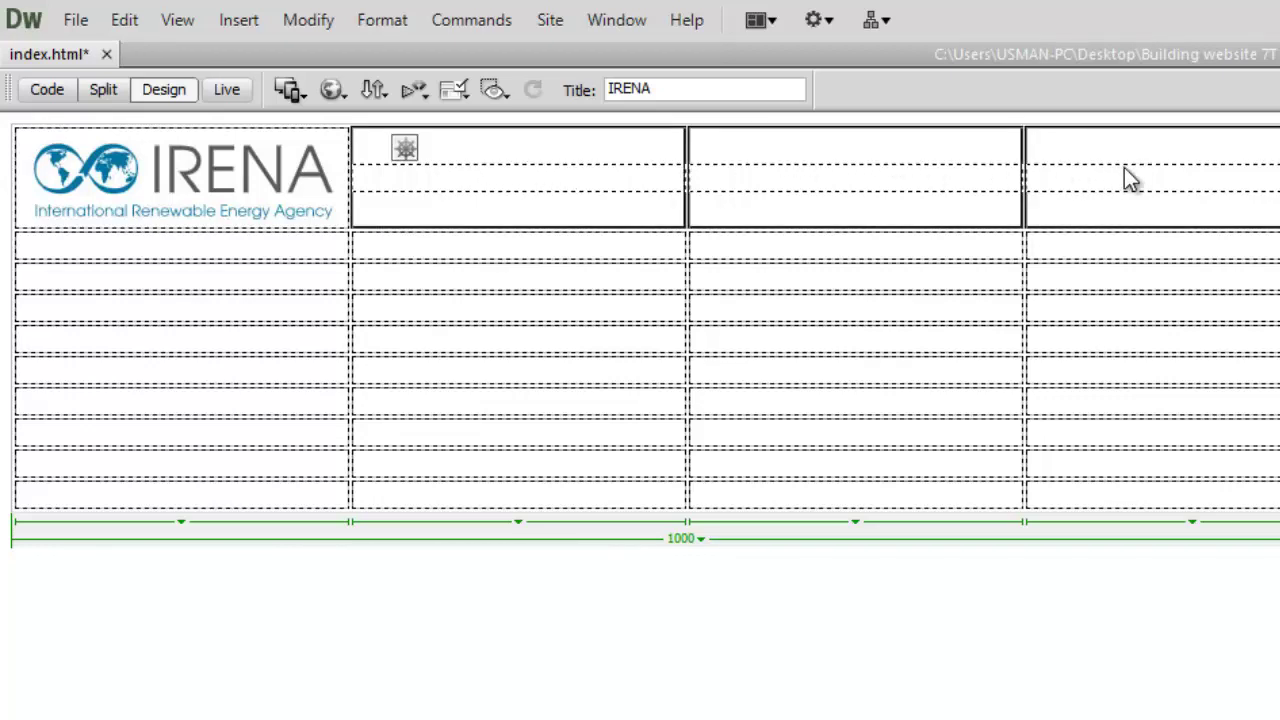
left_click_drag(1124, 167, 1117, 177)
right_click(633, 151)
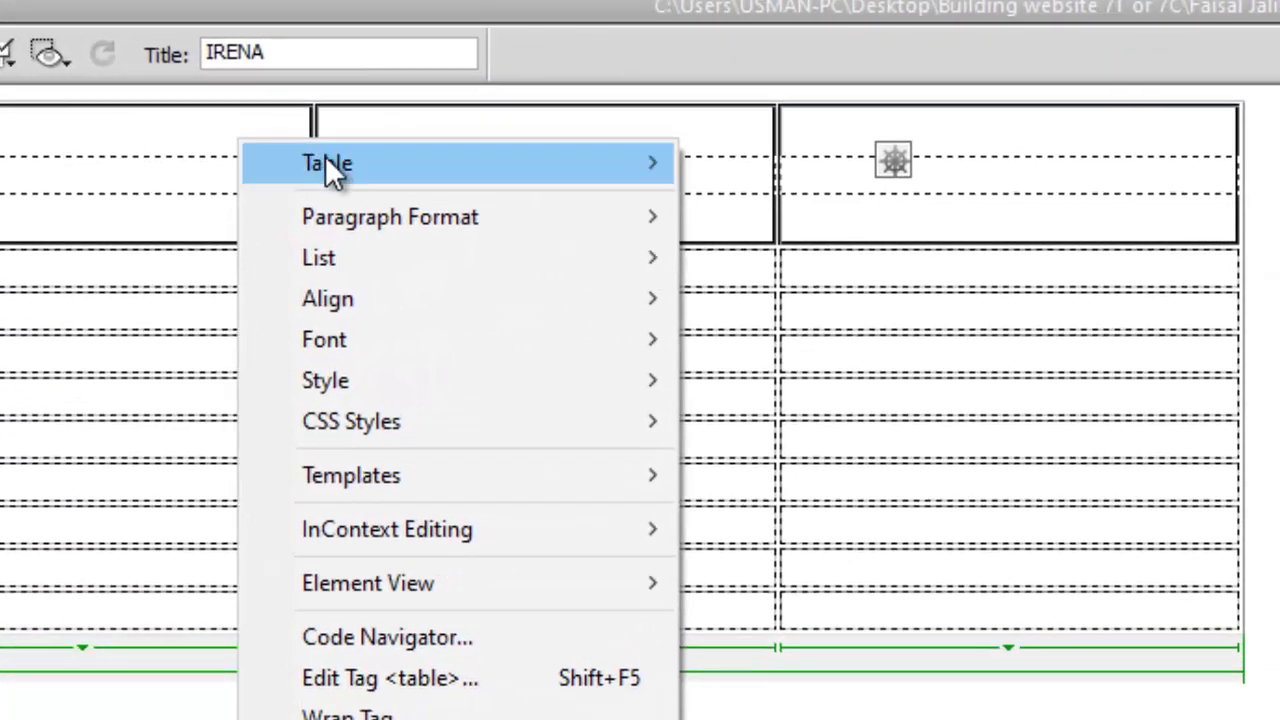
mouse_move(327, 160)
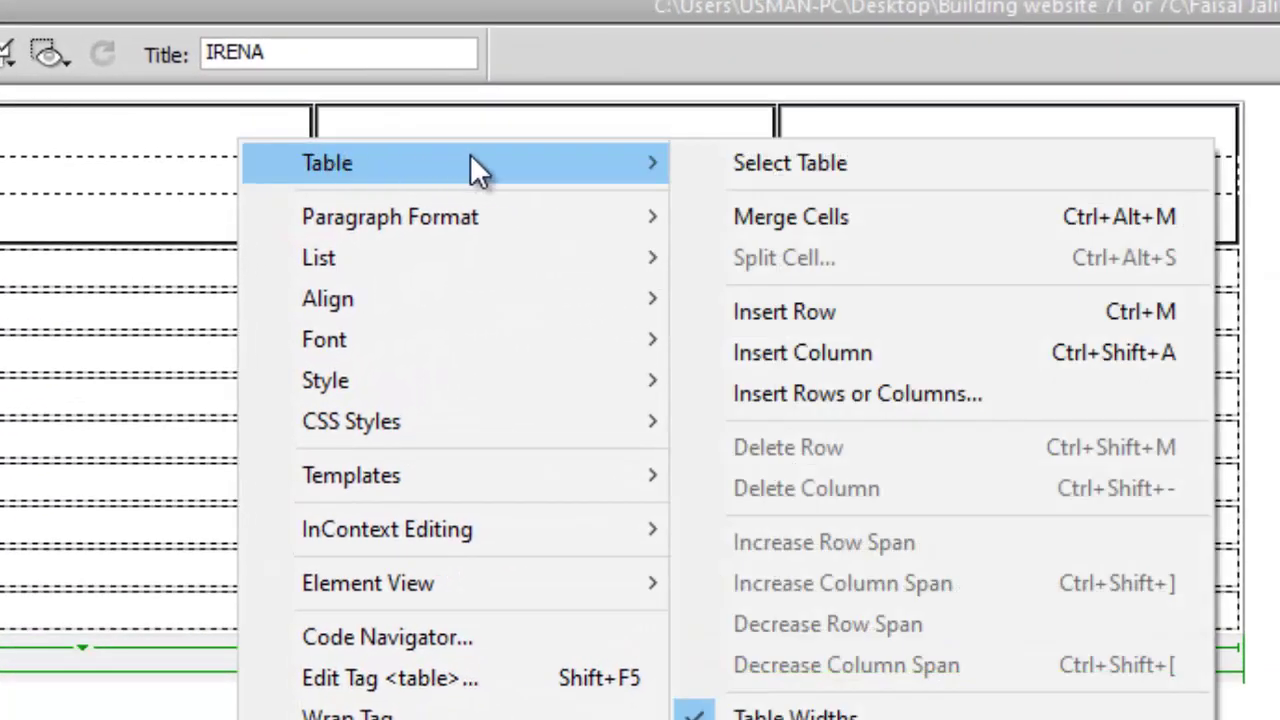
left_click(773, 220)
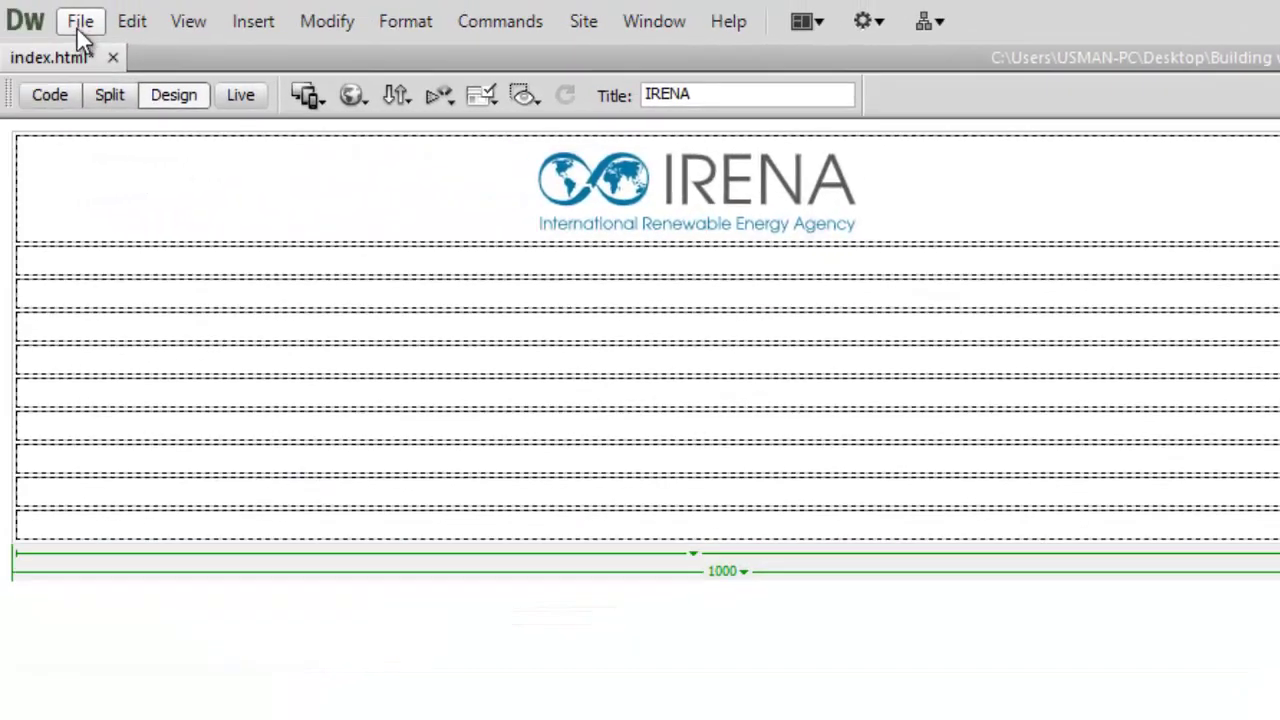
left_click(77, 29)
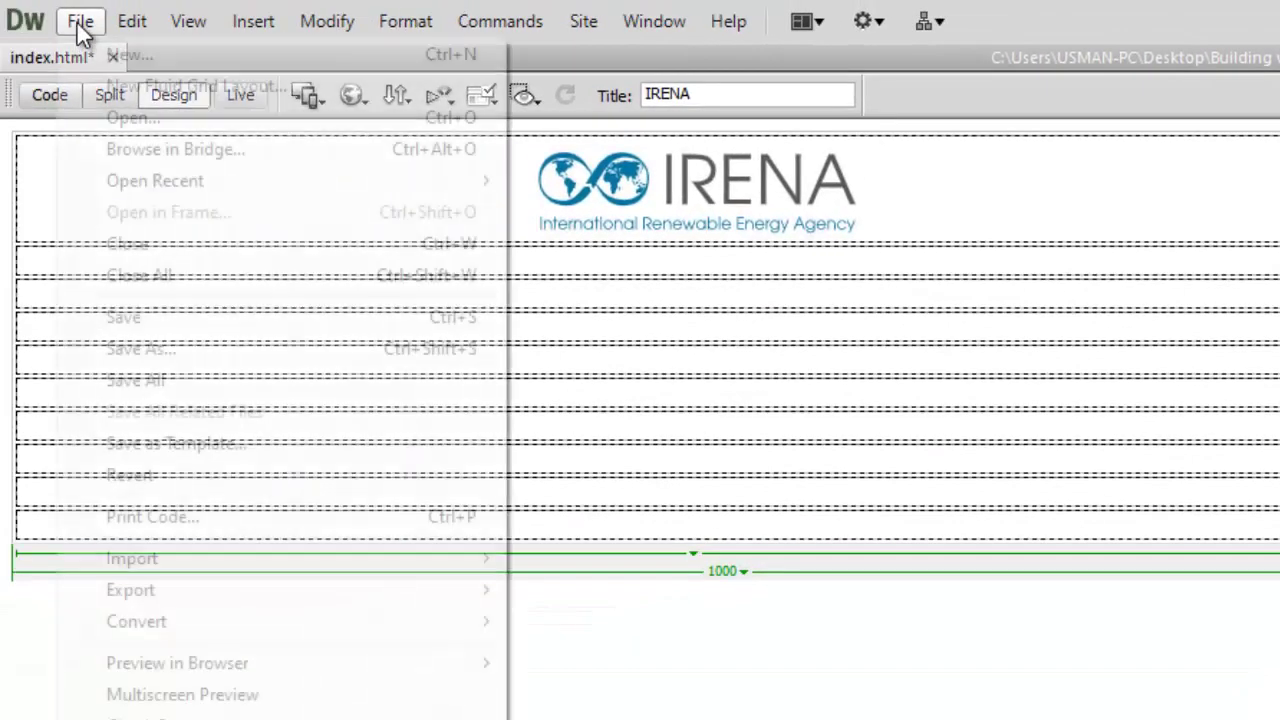
left_click(125, 316)
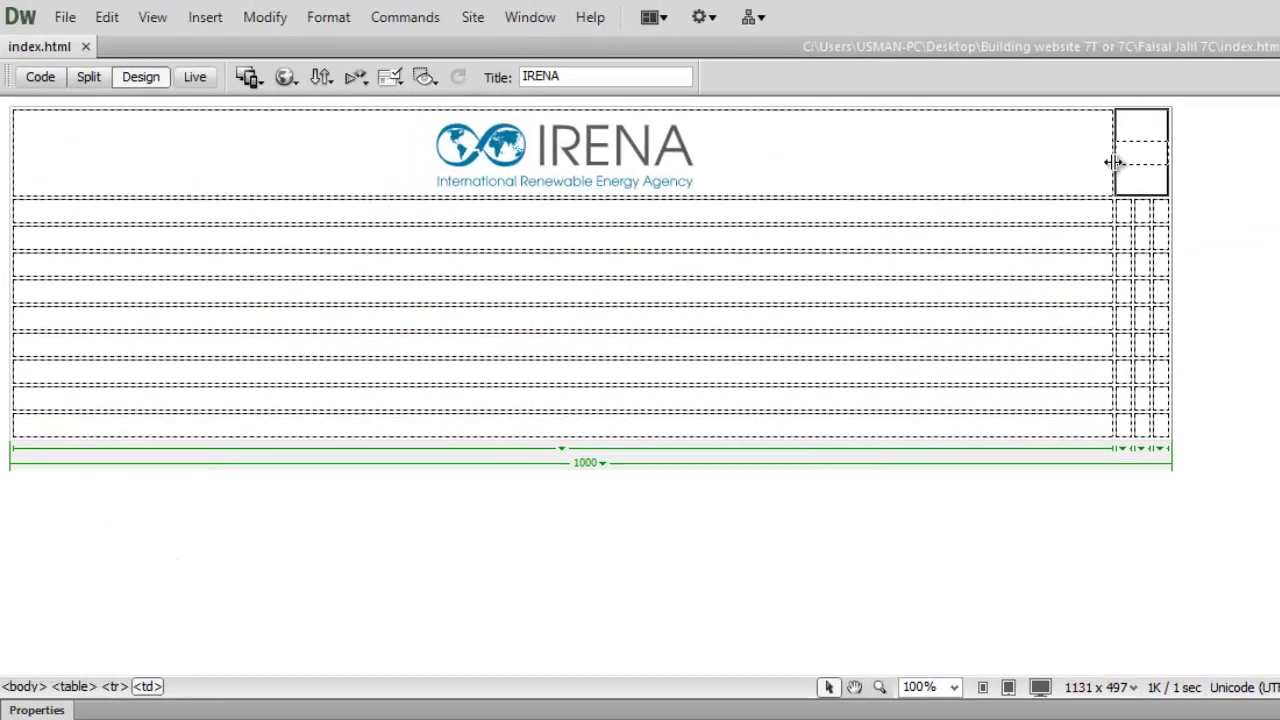
Step: Narrow the table's first column to about 272 pixels so it fits around the logo, and save the page
left_click(1113, 161)
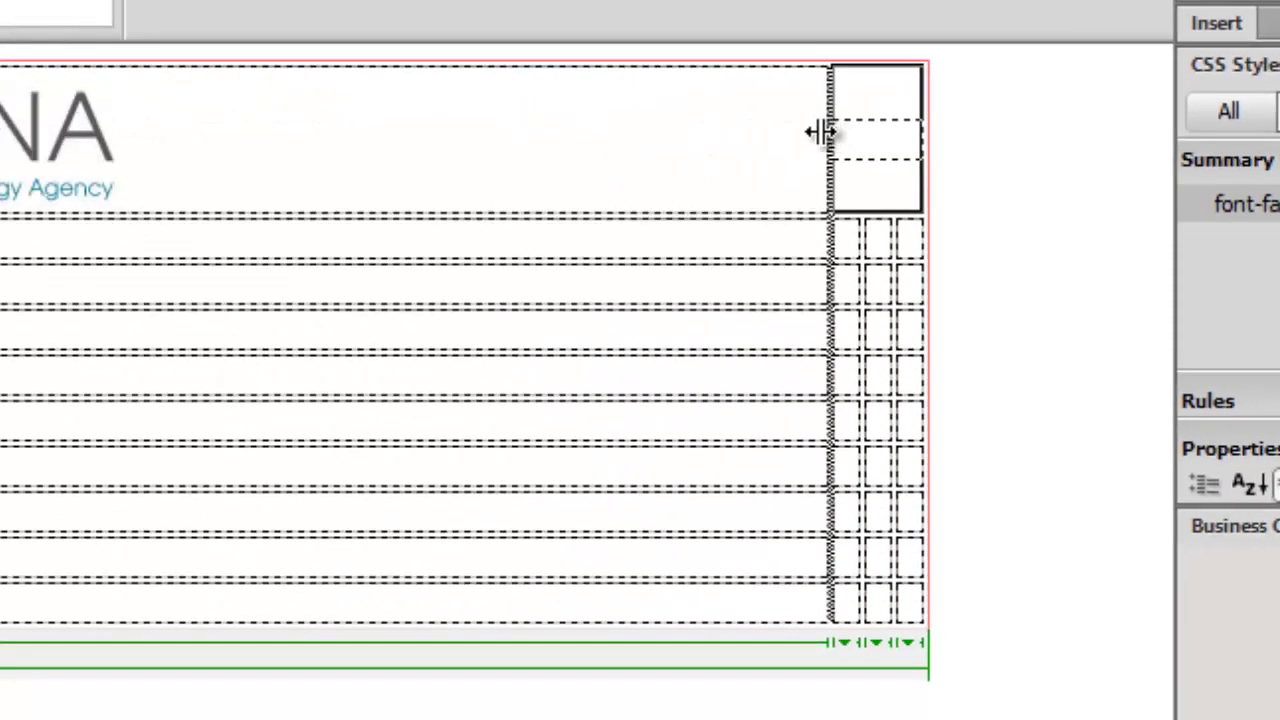
left_click_drag(270, 295, 65, 273)
left_click_drag(737, 121, 410, 248)
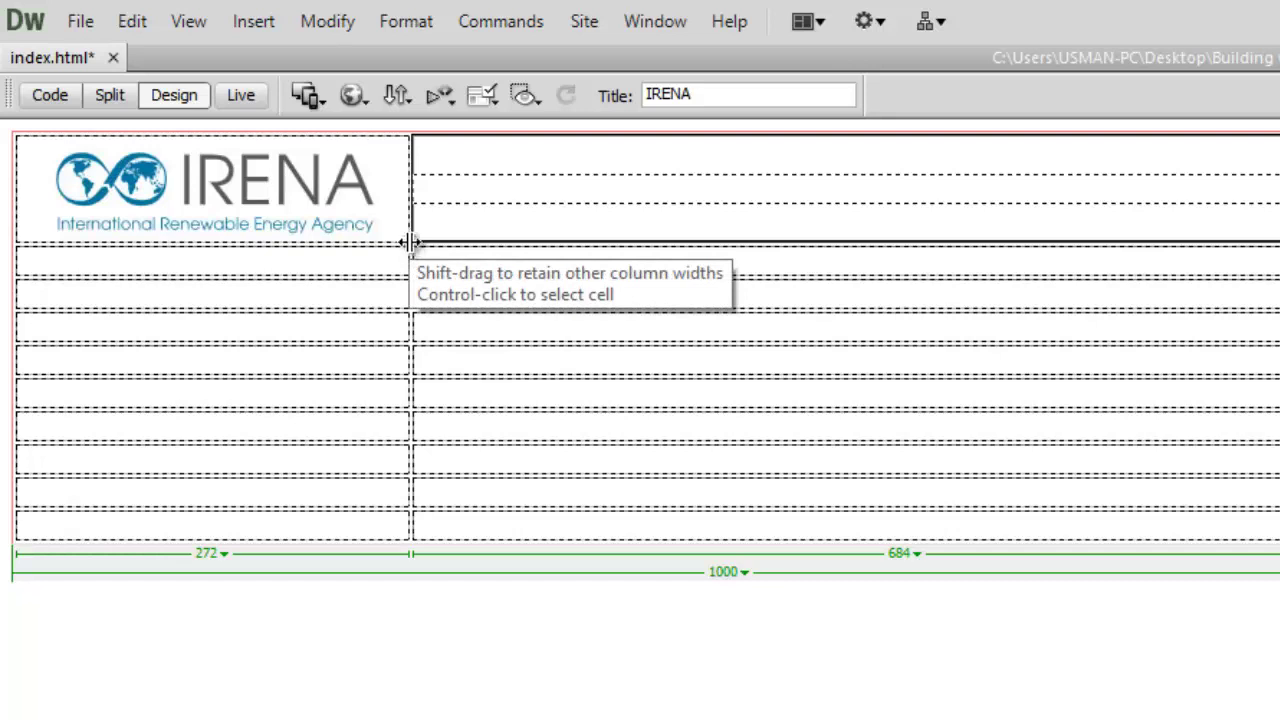
left_click(88, 28)
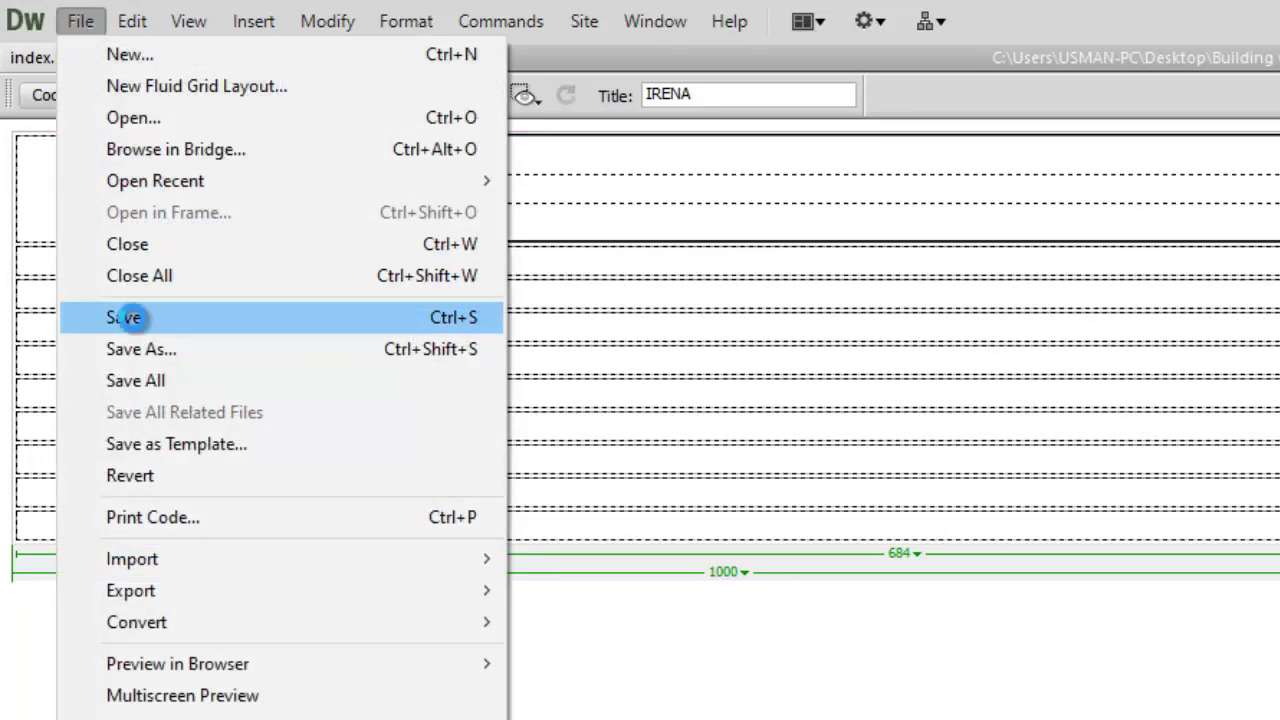
Step: Save the page and copy the navigation line "HOME | ABOUT US | CONTACT US" from the exercise sheet PDF in the browser
left_click(133, 319)
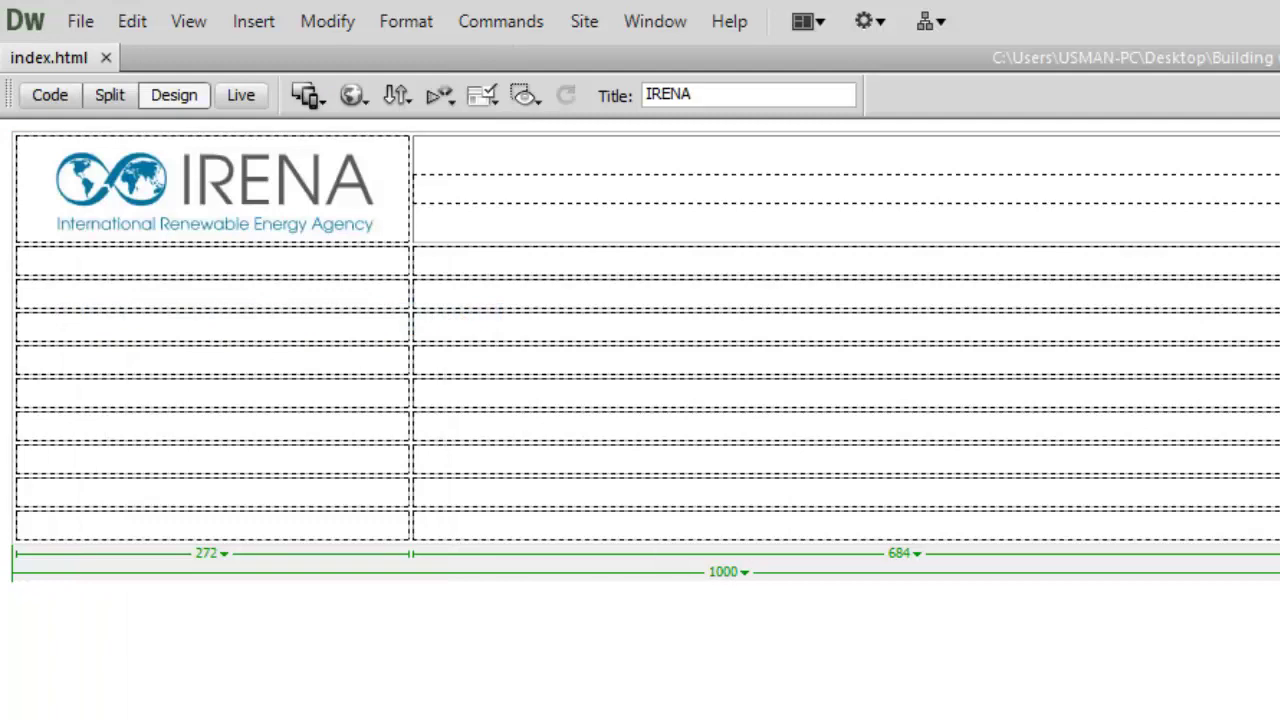
key("alt+Tab")
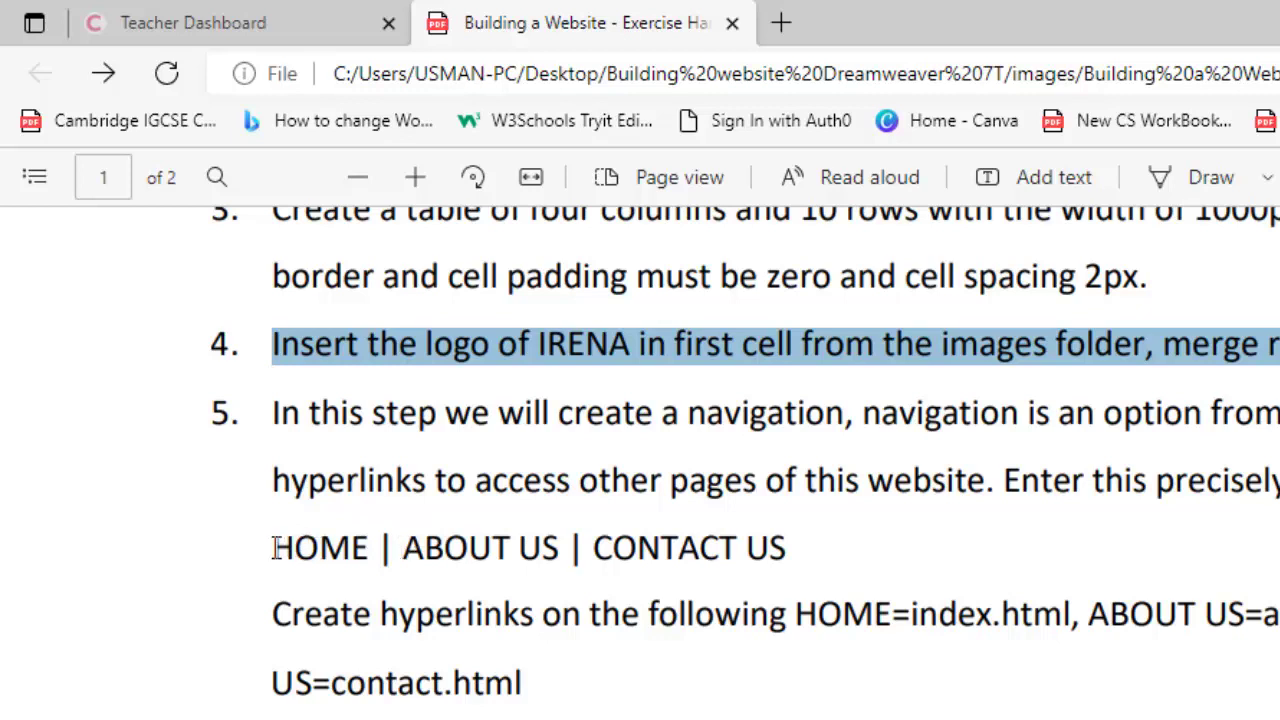
left_click_drag(274, 547, 797, 548)
key("ctrl+c")
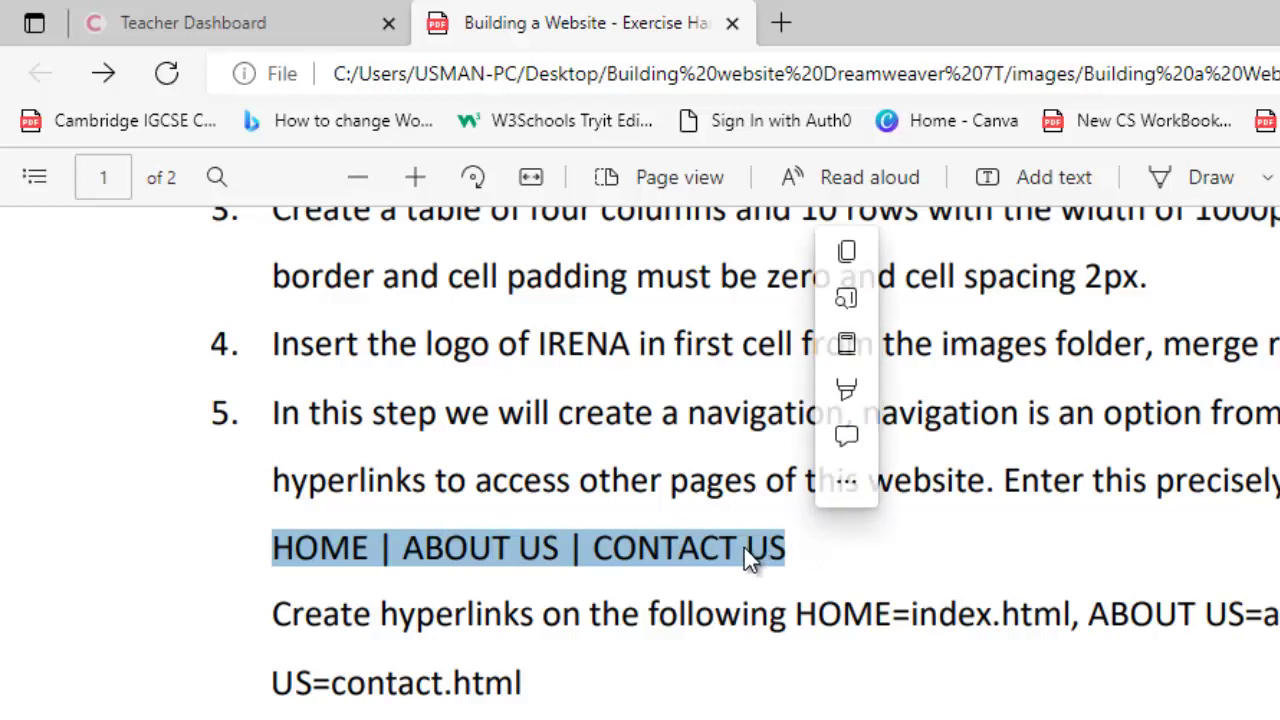
left_click(850, 256)
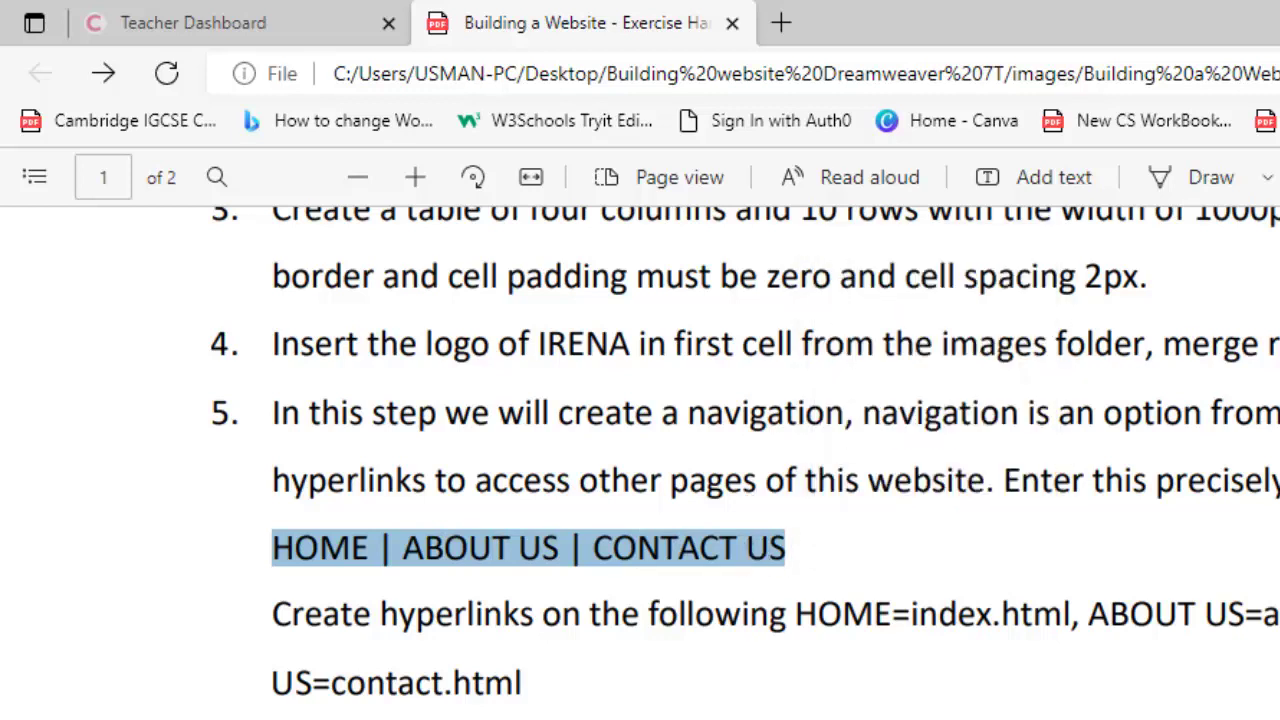
Step: Back in Dreamweaver, paste the copied navigation line into the merged cell beside the logo
key("alt+Tab")
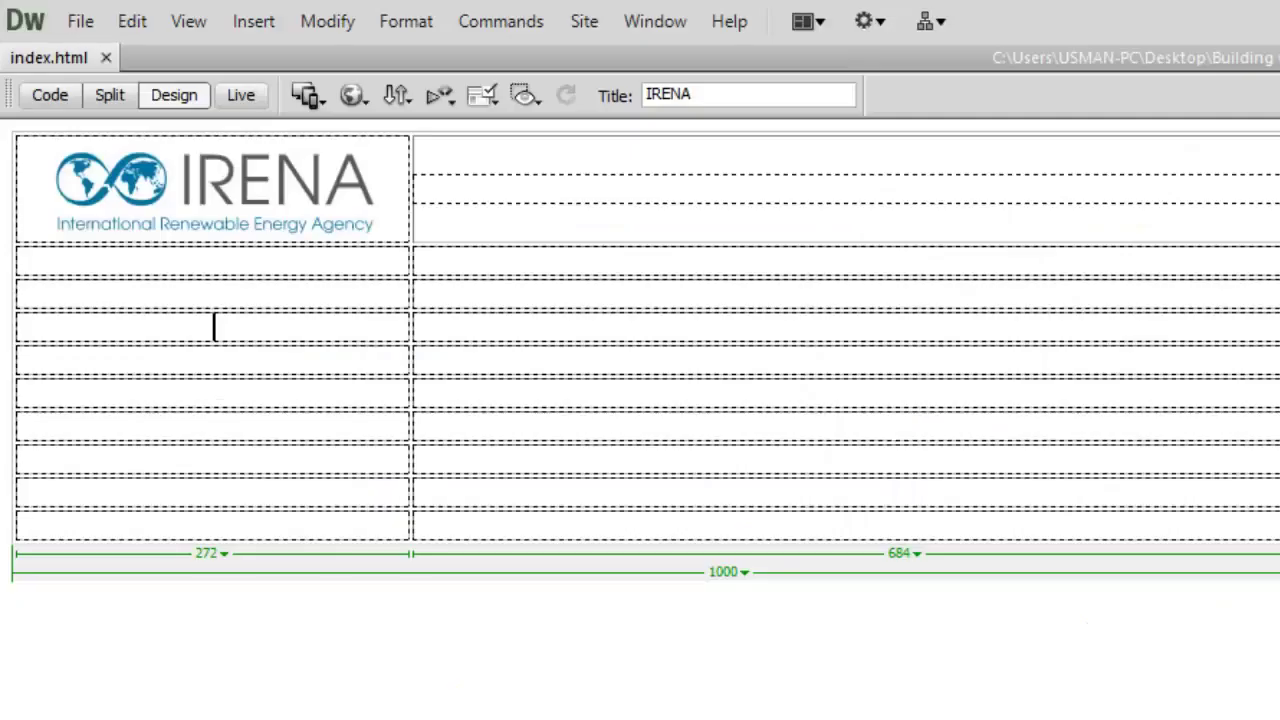
left_click(613, 199)
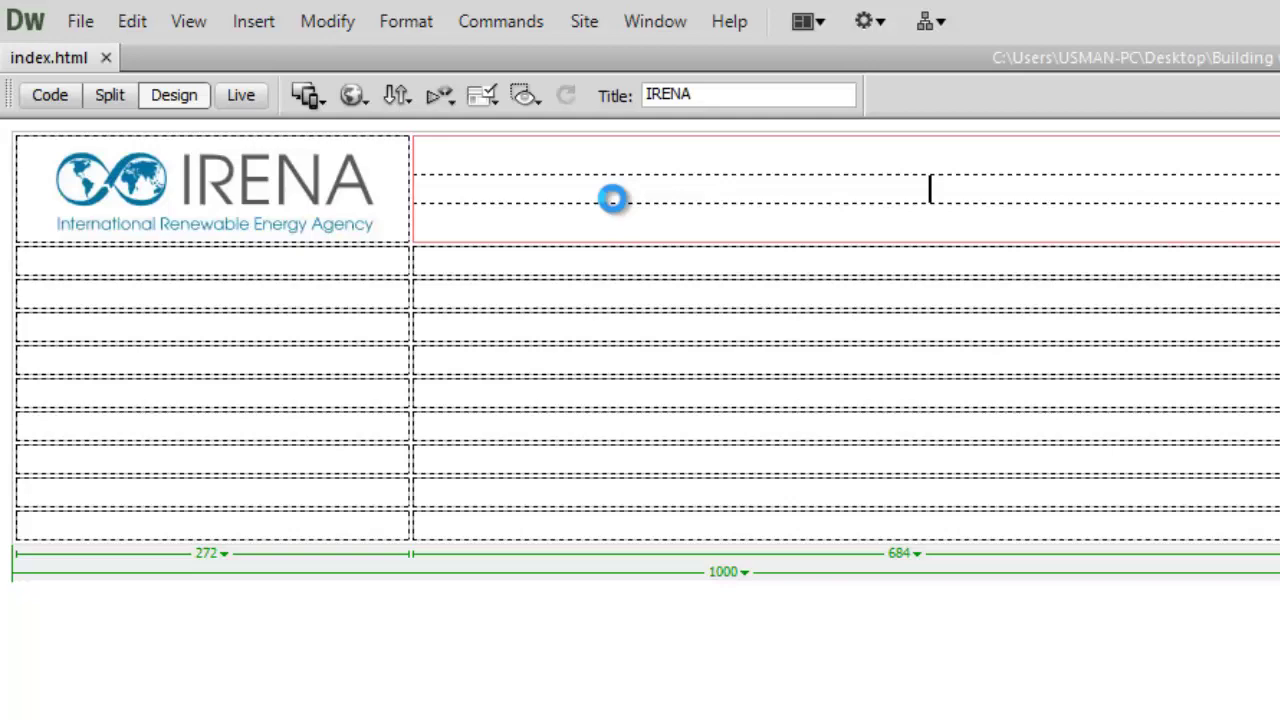
key("ctrl+v")
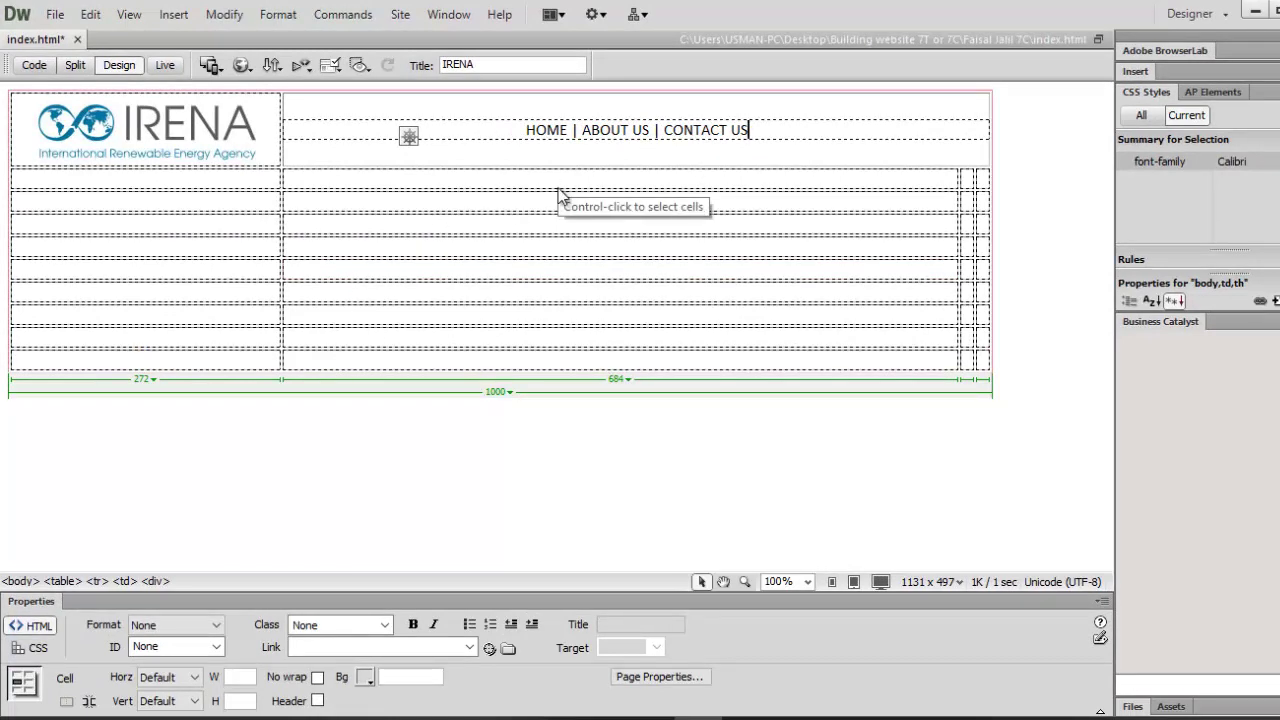
Step: Align the whole HOME | ABOUT US | CONTACT US line to the right of its cell and save index.html
left_click(524, 131)
left_click_drag(524, 131, 766, 130)
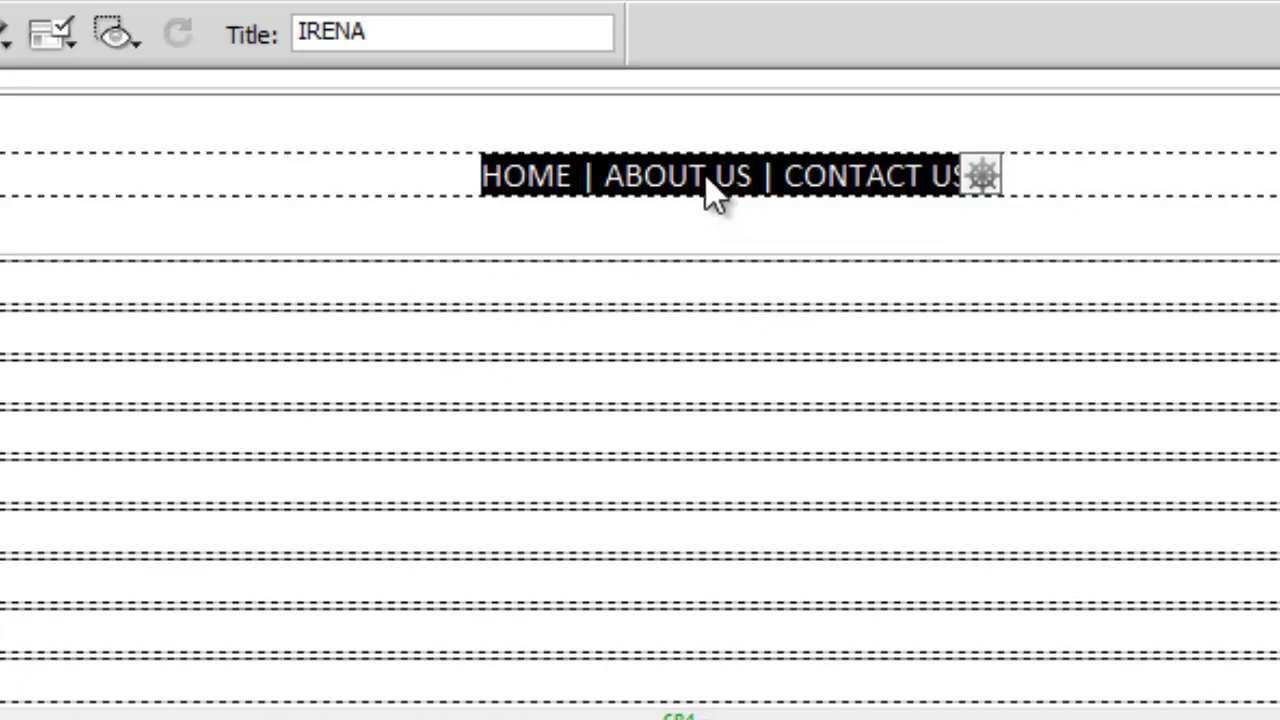
right_click(714, 196)
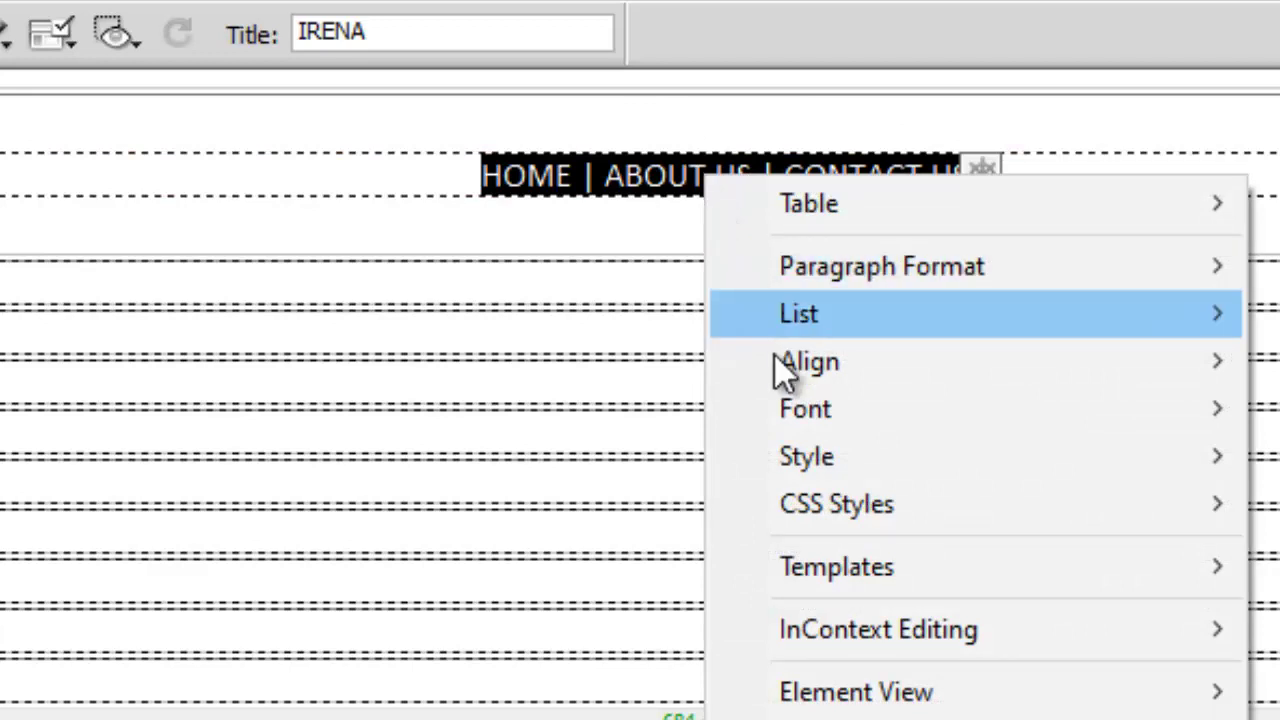
mouse_move(833, 362)
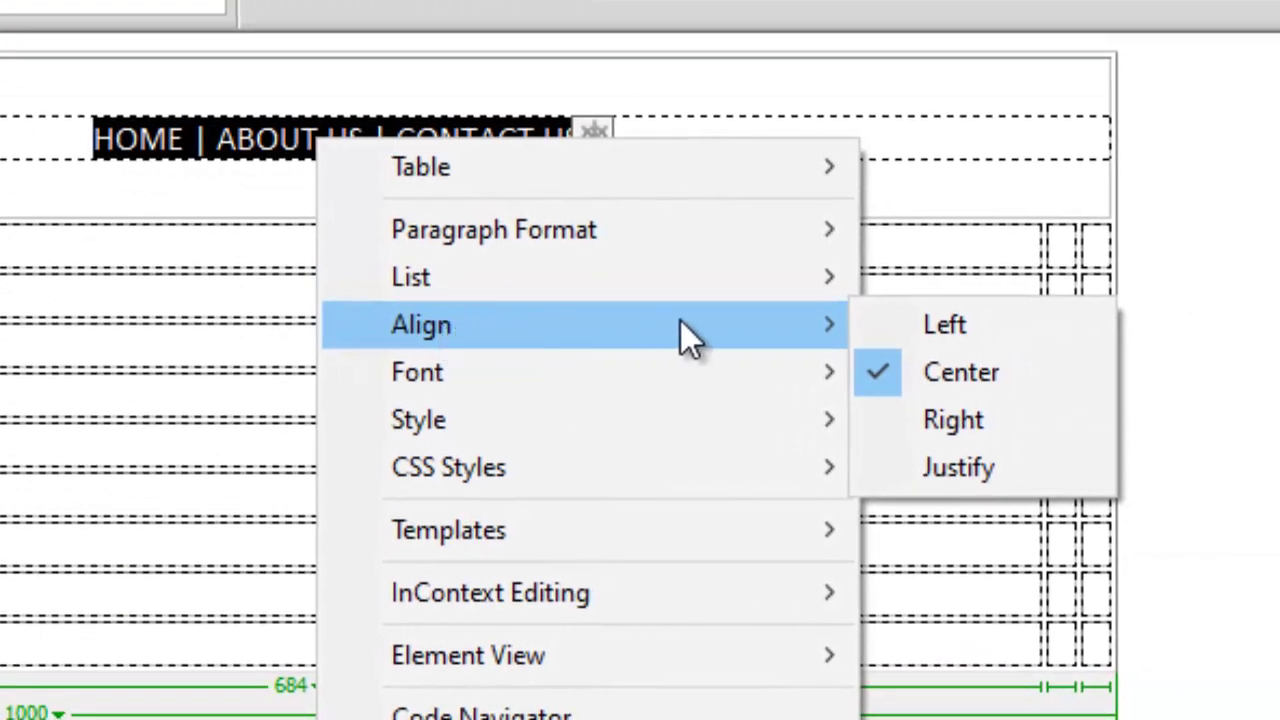
left_click(991, 412)
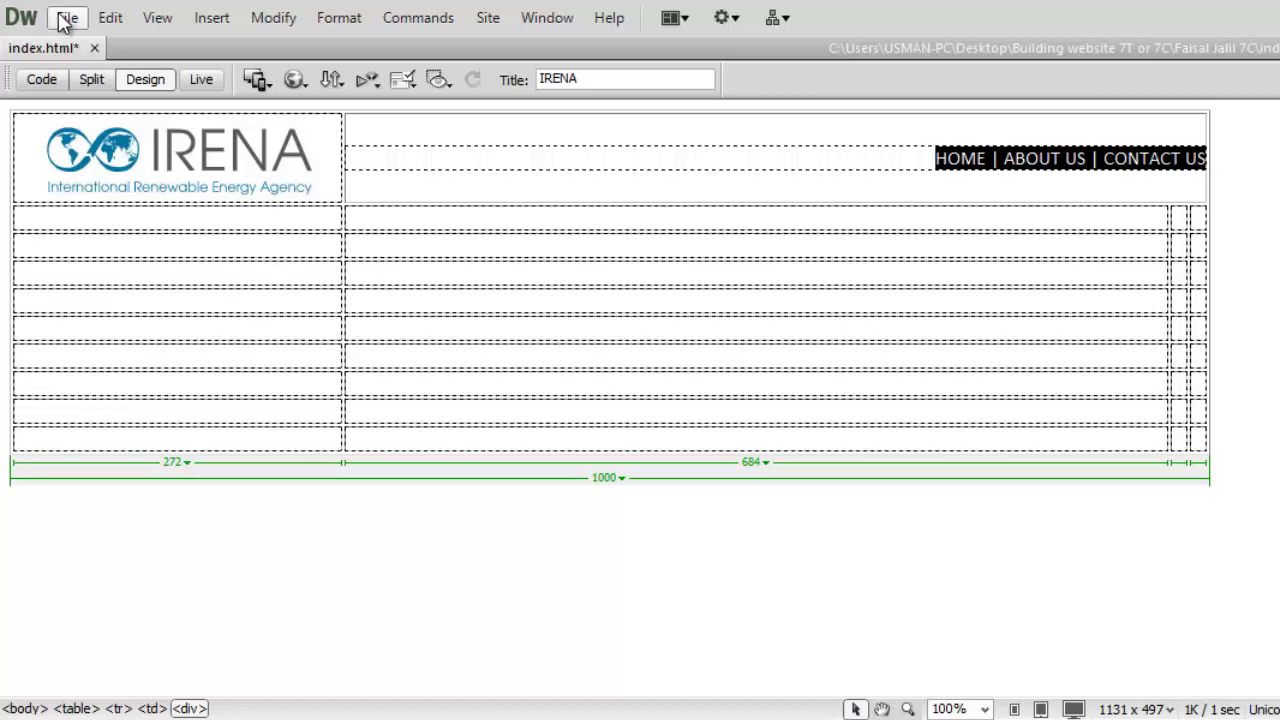
left_click(64, 18)
left_click(103, 265)
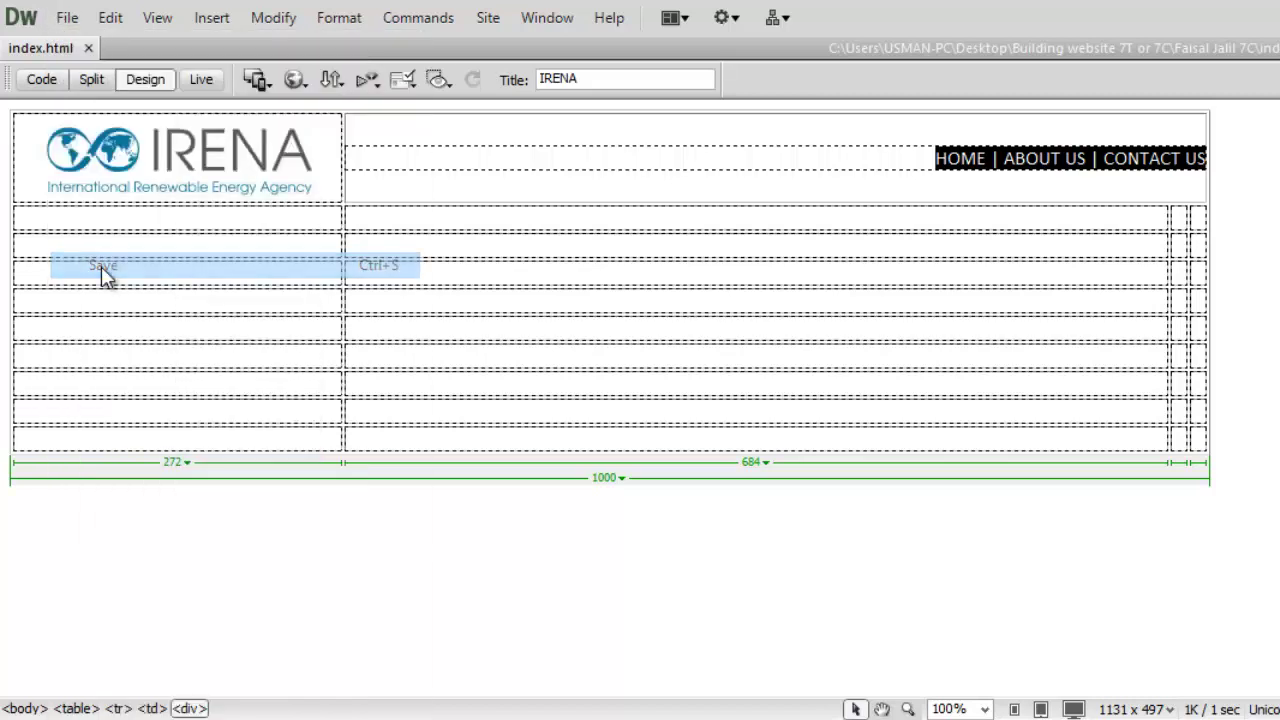